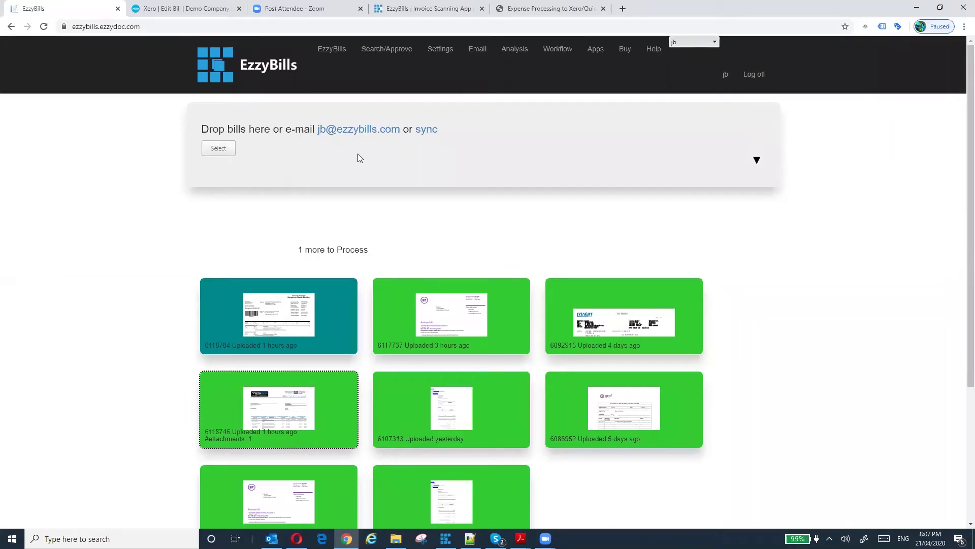
{"action": "left_click", "coordinate": [216, 149]}
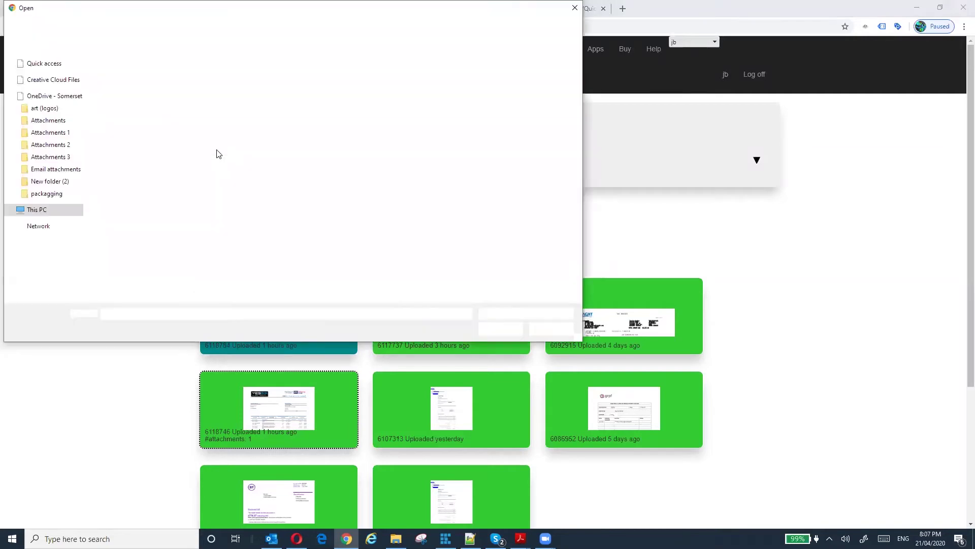
{"action": "left_click", "coordinate": [574, 10]}
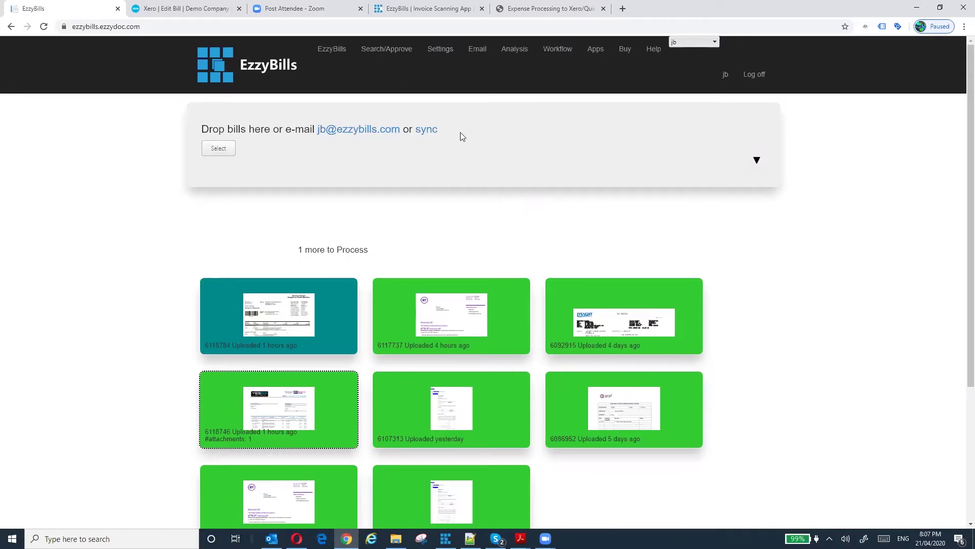
Step: Review the upload e-mail and the list of approvers in the account settings, and return to the bill upload page
{"action": "left_click", "coordinate": [440, 55]}
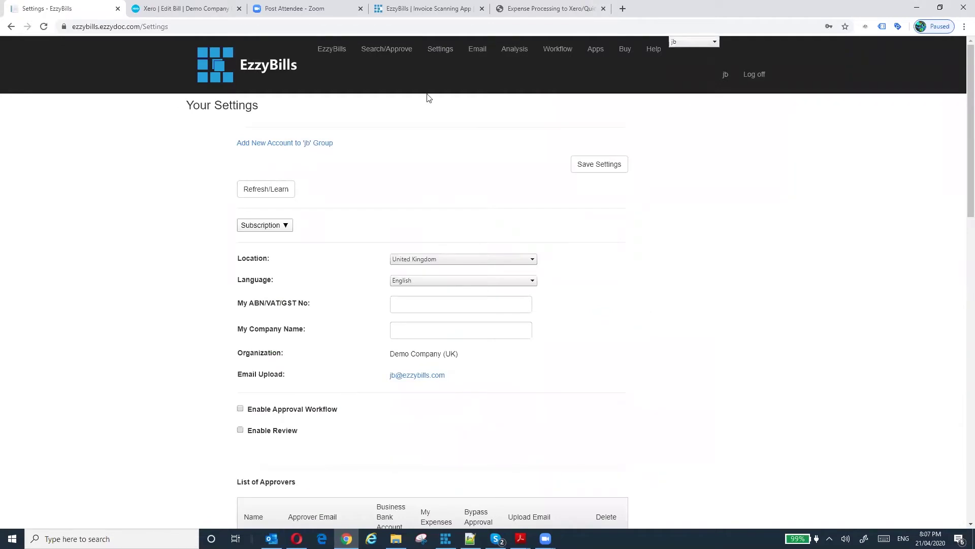
{"action": "scroll", "coordinate": [385, 240], "scroll_direction": "down", "scroll_amount": 3}
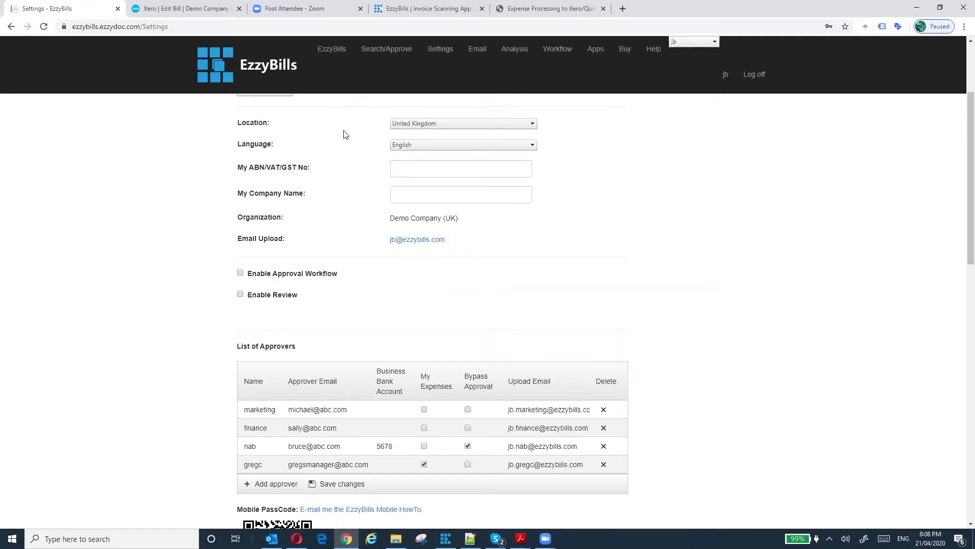
{"action": "left_click", "coordinate": [326, 49]}
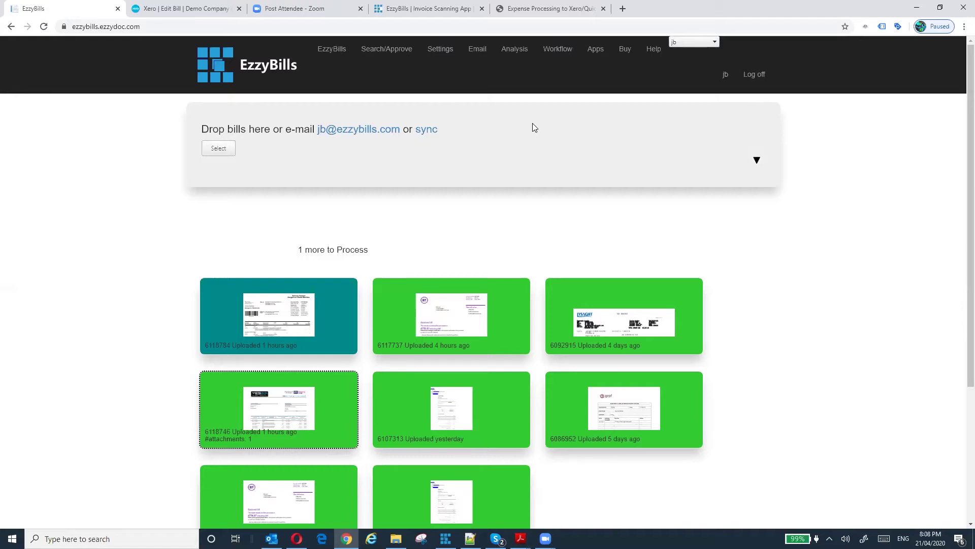
Step: Upload the file BT bill demo.pdf from the Desktop for processing
{"action": "left_click", "coordinate": [218, 152]}
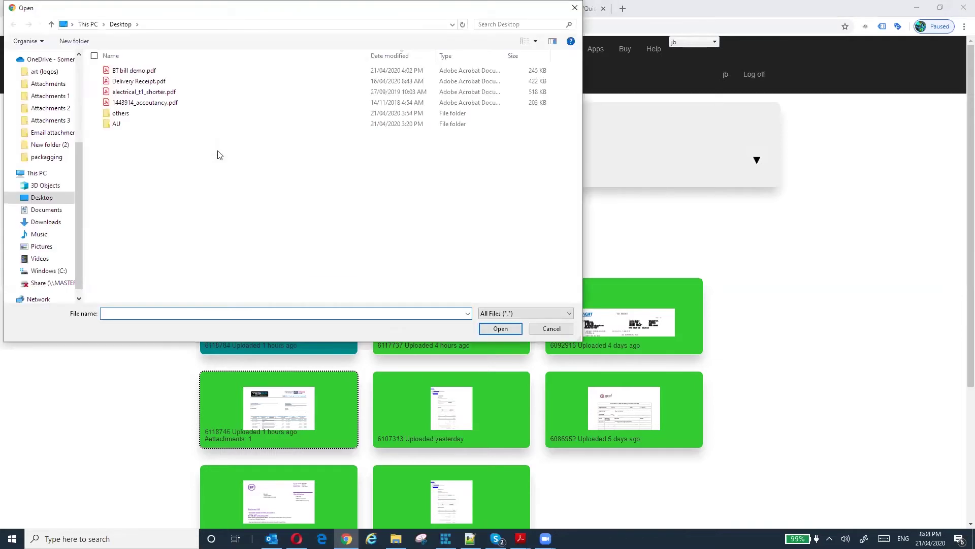
{"action": "left_click", "coordinate": [134, 70]}
{"action": "left_click", "coordinate": [497, 329]}
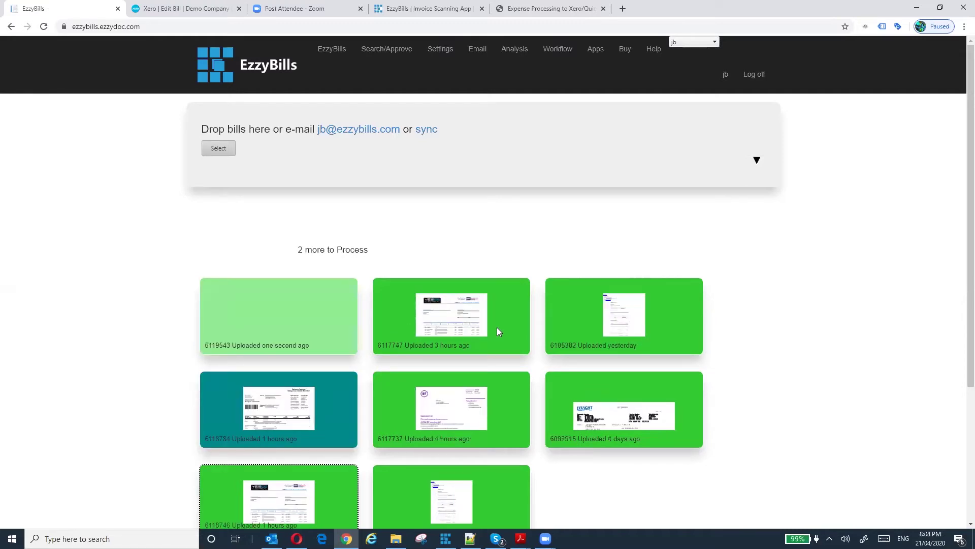
Step: Switch to Xero and show the list of bills to pay
{"action": "left_click", "coordinate": [181, 8]}
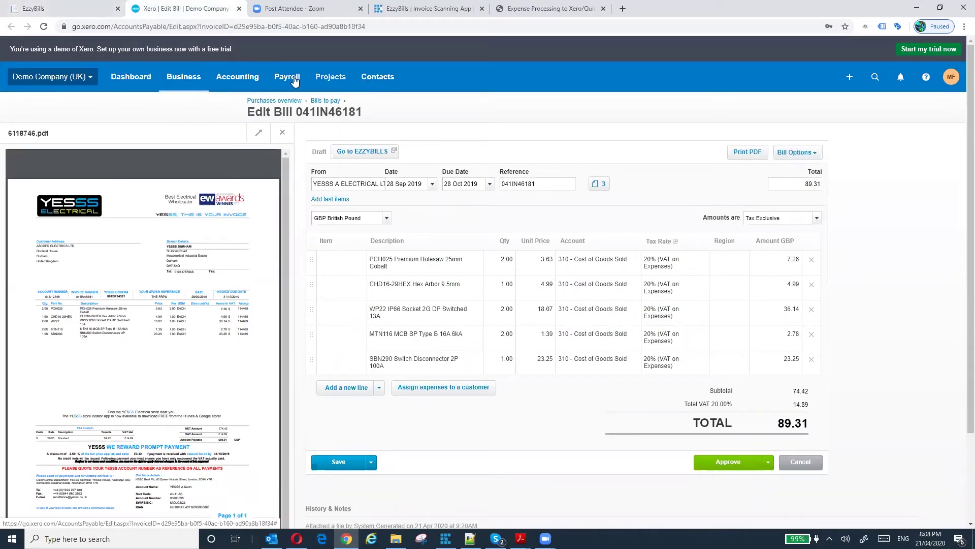
{"action": "left_click", "coordinate": [184, 77]}
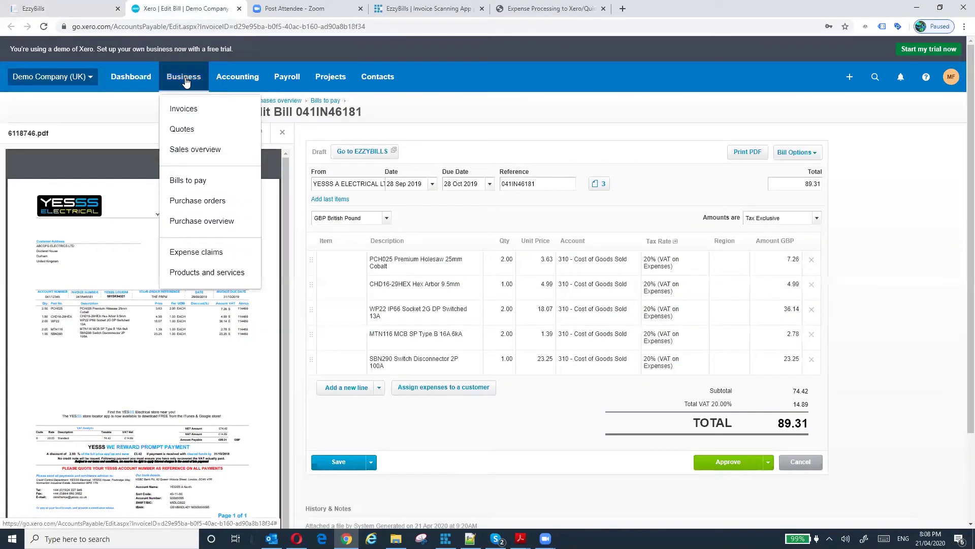
{"action": "left_click", "coordinate": [198, 189]}
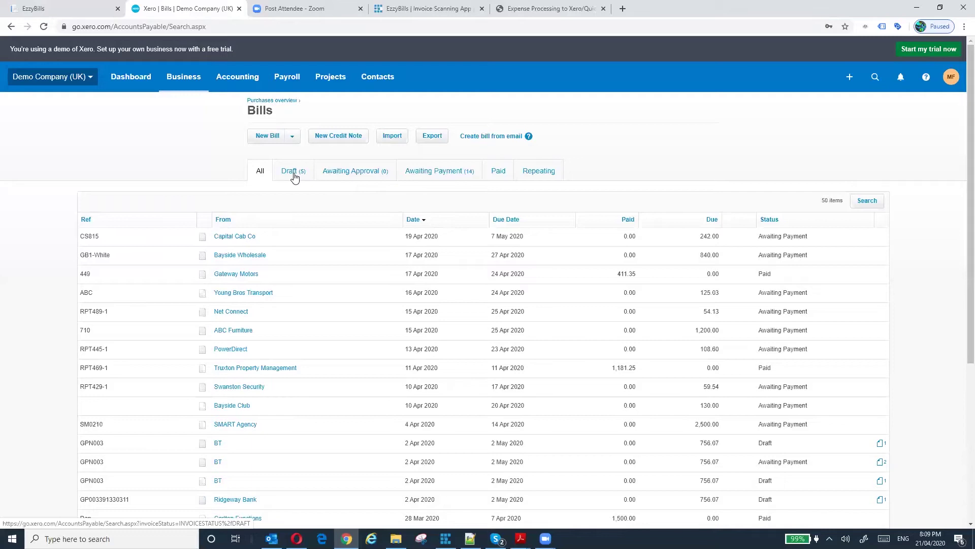
Step: Return to EzzyBills and open the newly uploaded BT bill's exported draft in Xero
{"action": "left_click", "coordinate": [59, 11]}
{"action": "mouse_move", "coordinate": [283, 303]}
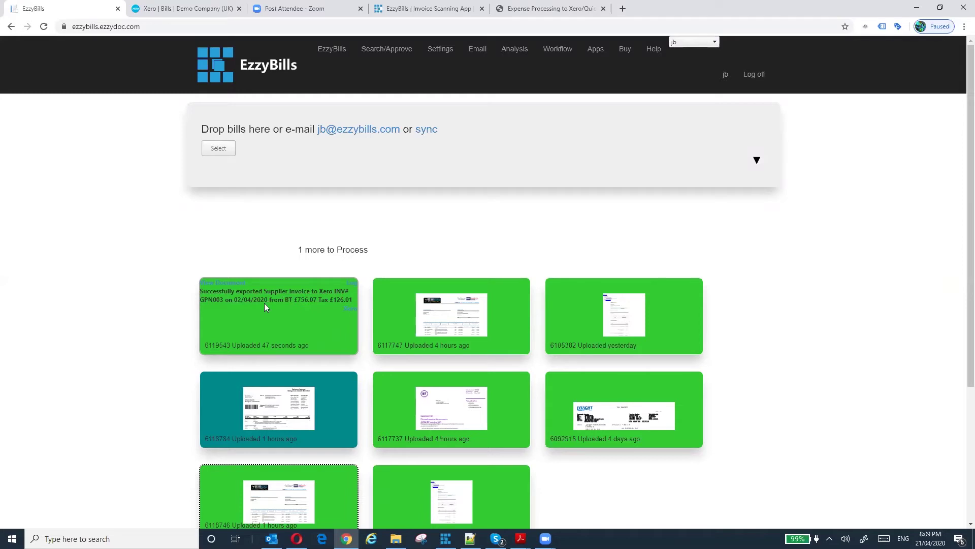
{"action": "left_click", "coordinate": [349, 308]}
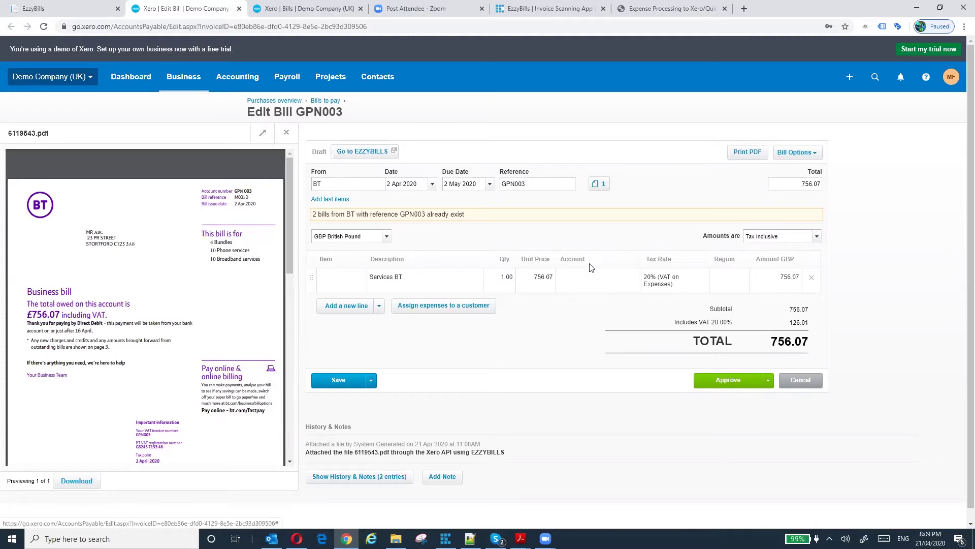
Step: Switch back to EzzyBills, enable the approval workflow with single level approval in the account settings, and save them
{"action": "left_click", "coordinate": [81, 8]}
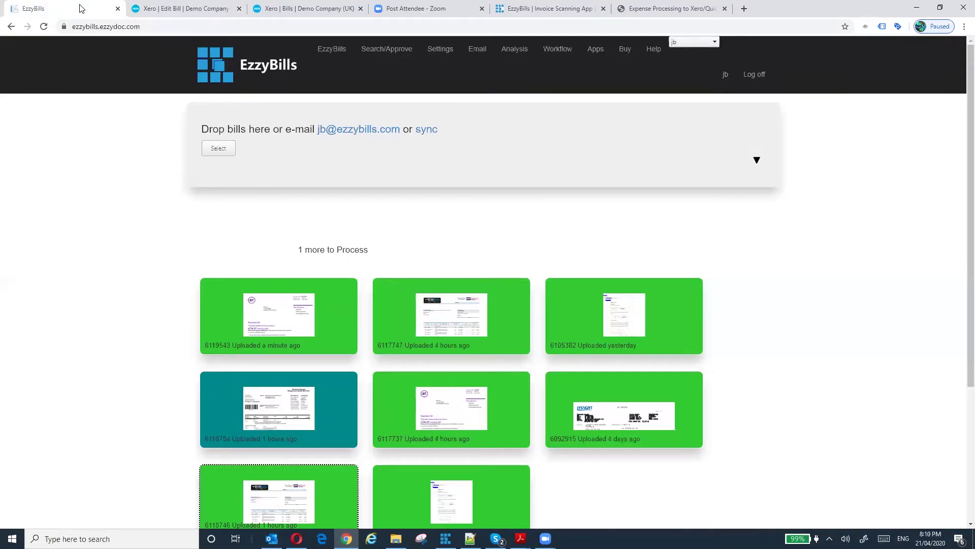
{"action": "left_click", "coordinate": [440, 53]}
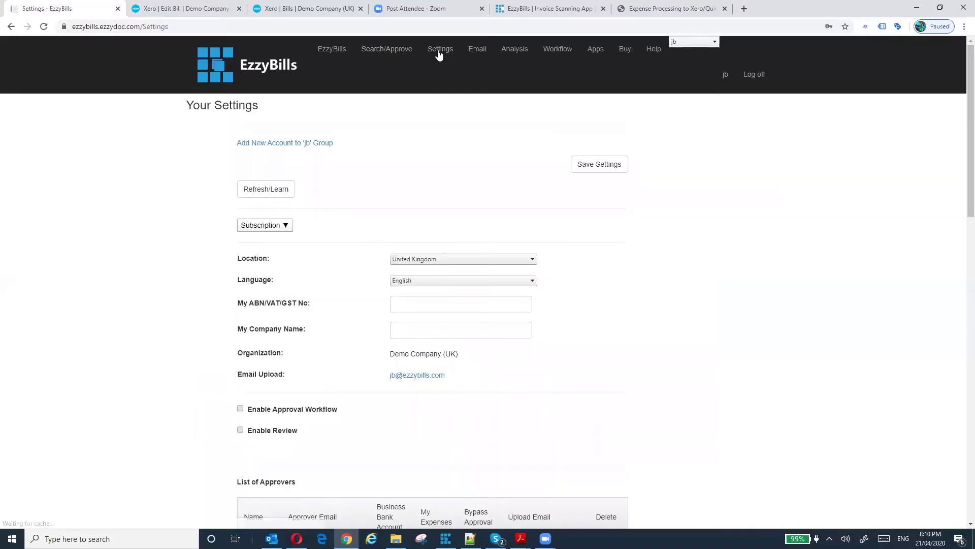
{"action": "scroll", "coordinate": [309, 234], "scroll_direction": "down", "scroll_amount": 1}
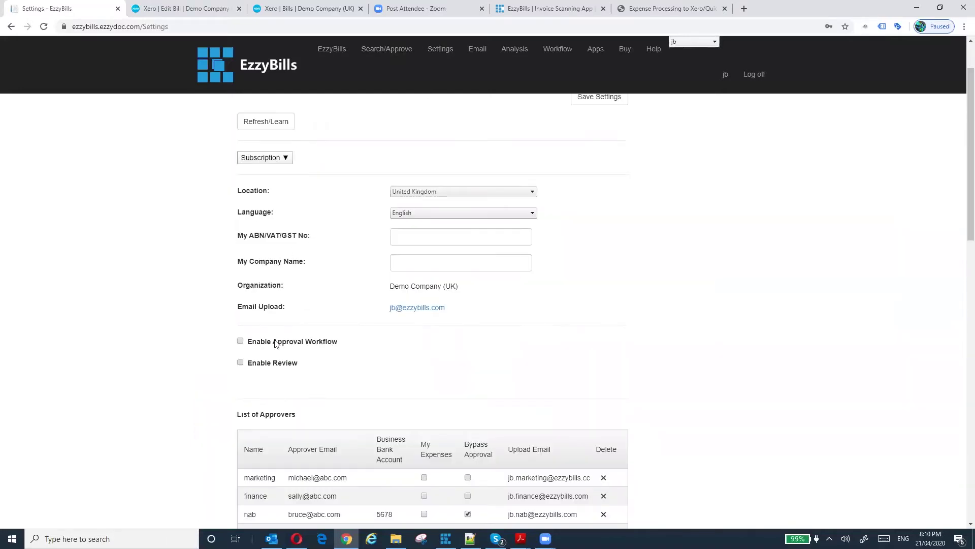
{"action": "left_click", "coordinate": [240, 341]}
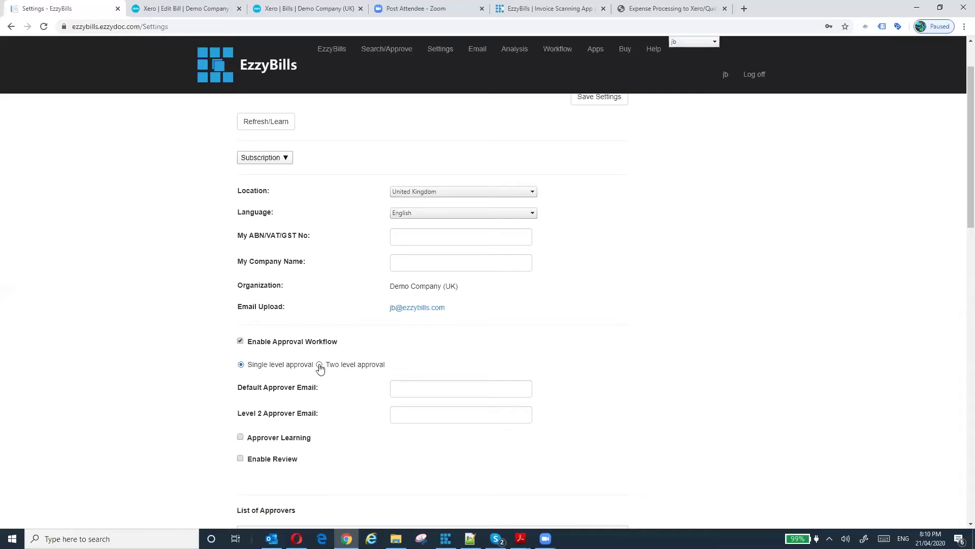
{"action": "left_click", "coordinate": [416, 387]}
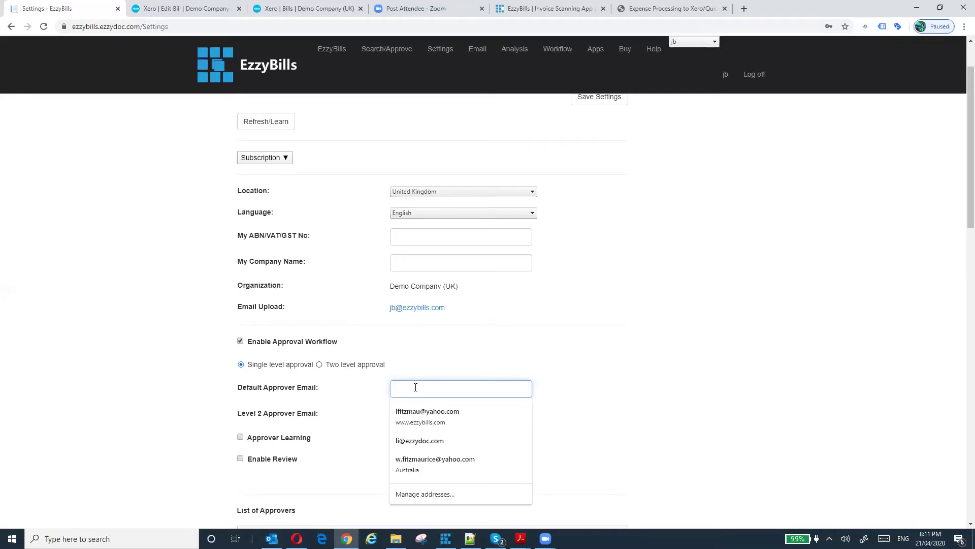
{"action": "left_click", "coordinate": [625, 355]}
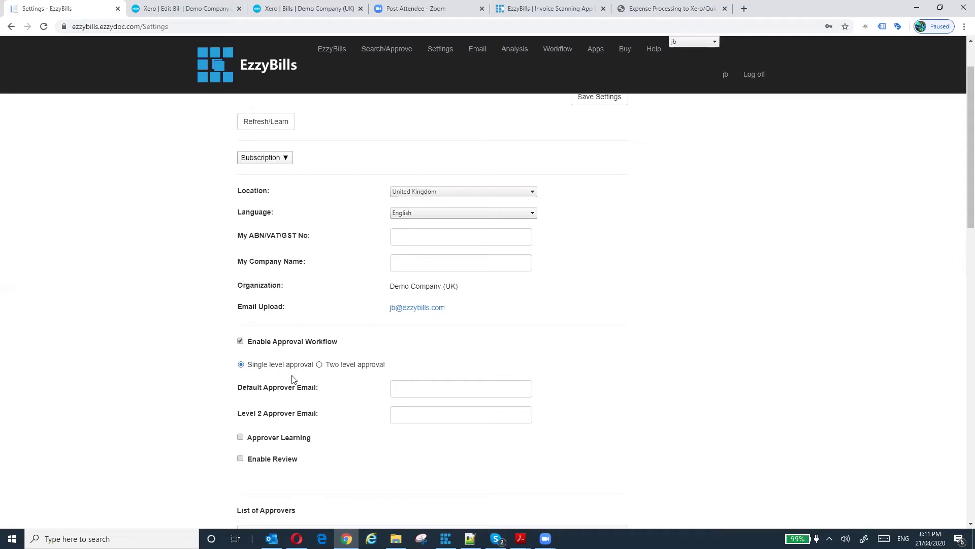
{"action": "scroll", "coordinate": [633, 366], "scroll_direction": "up", "scroll_amount": 2}
{"action": "left_click", "coordinate": [606, 169]}
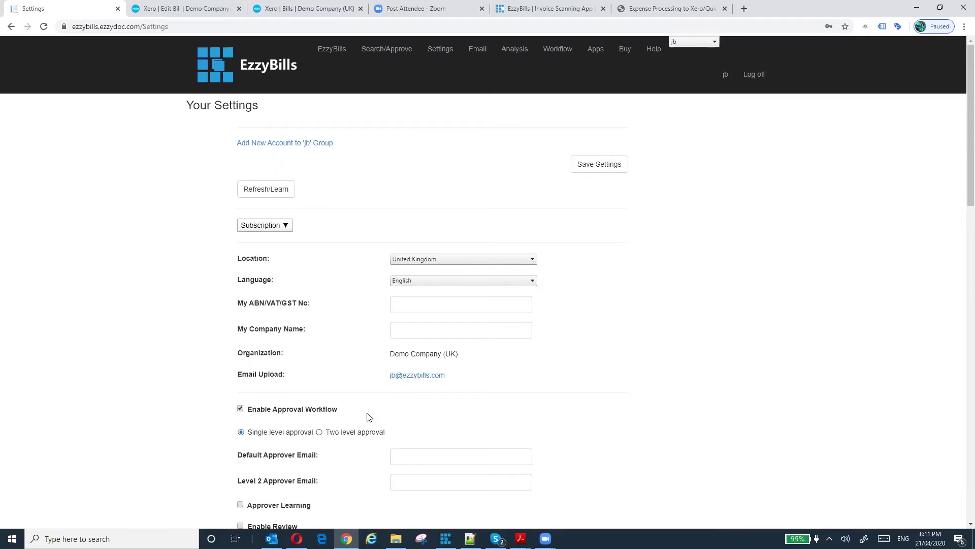
Step: Examine the sequence of tasks in the XEROBILLS APPROVE invoice workflow diagram
{"action": "left_click", "coordinate": [559, 49]}
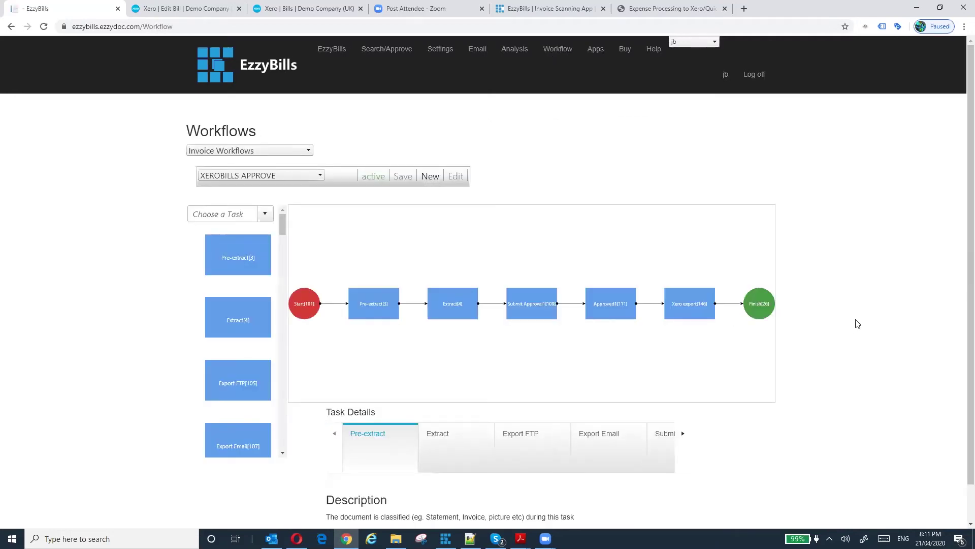
{"action": "scroll", "coordinate": [583, 260], "scroll_direction": "up", "scroll_amount": 1}
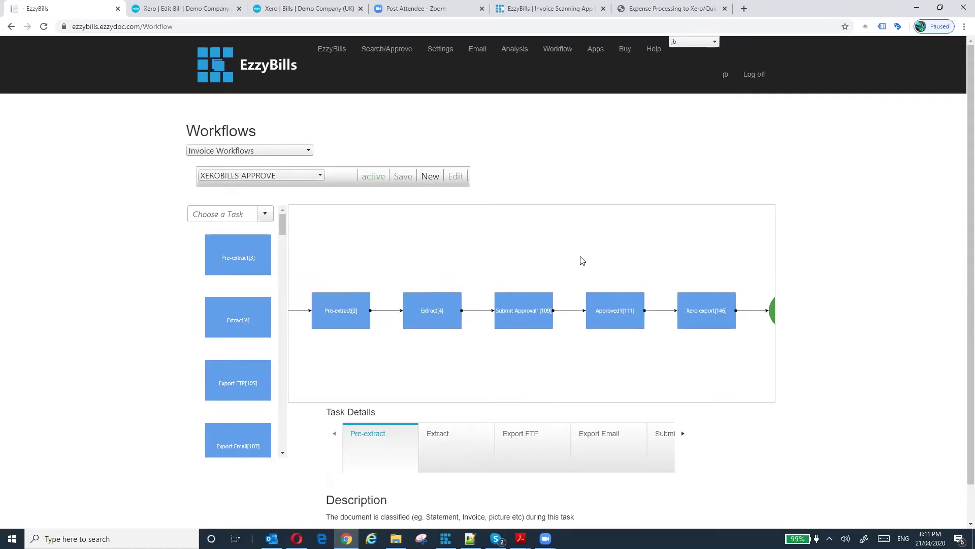
{"action": "scroll", "coordinate": [583, 260], "scroll_direction": "up", "scroll_amount": 1}
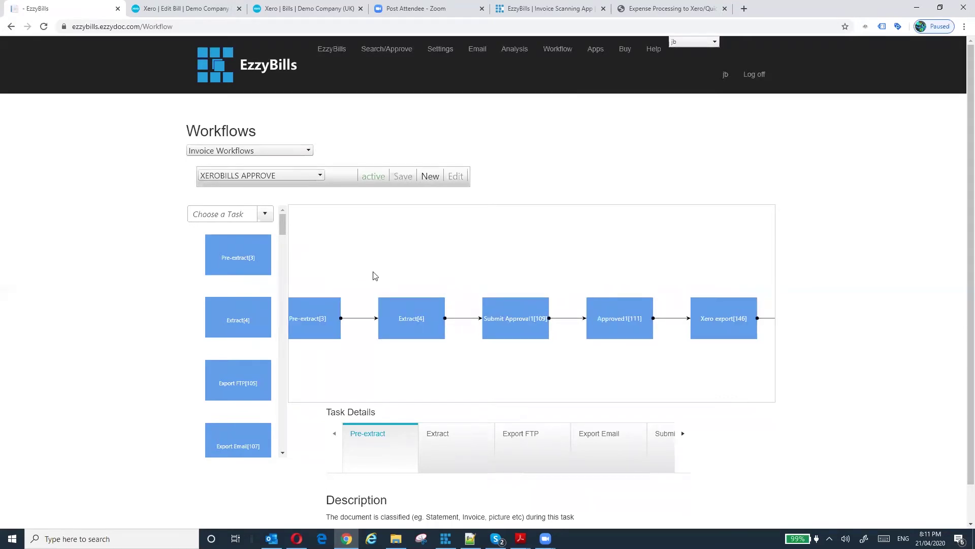
{"action": "scroll", "coordinate": [372, 276], "scroll_direction": "down", "scroll_amount": 1}
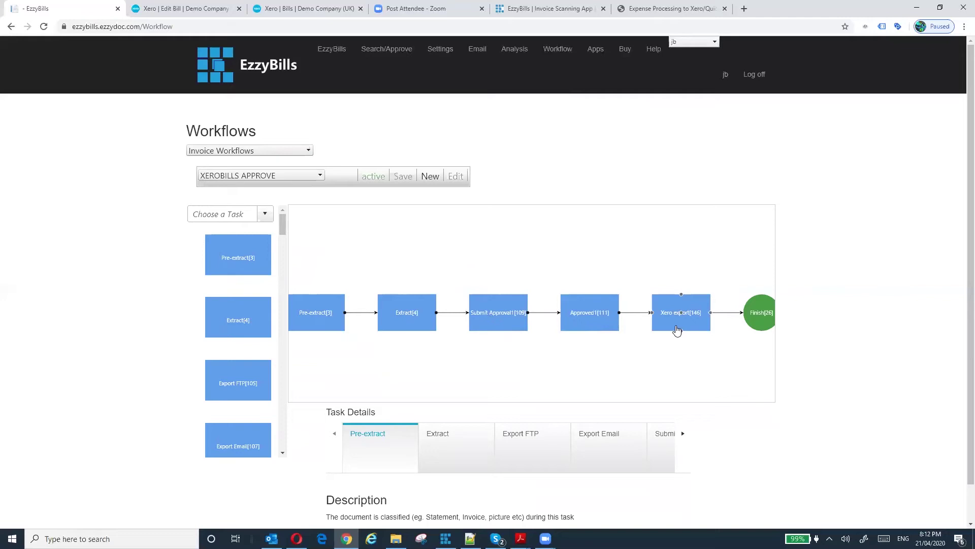
Step: Show the approval rules of the Submit Approval1 task in the workflow
{"action": "left_click", "coordinate": [497, 321]}
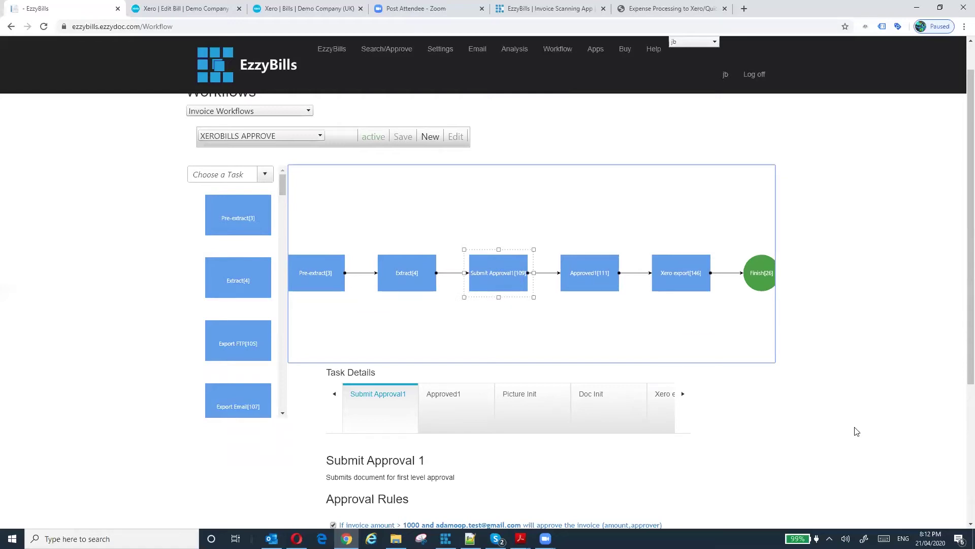
{"action": "scroll", "coordinate": [857, 431], "scroll_direction": "down", "scroll_amount": 1}
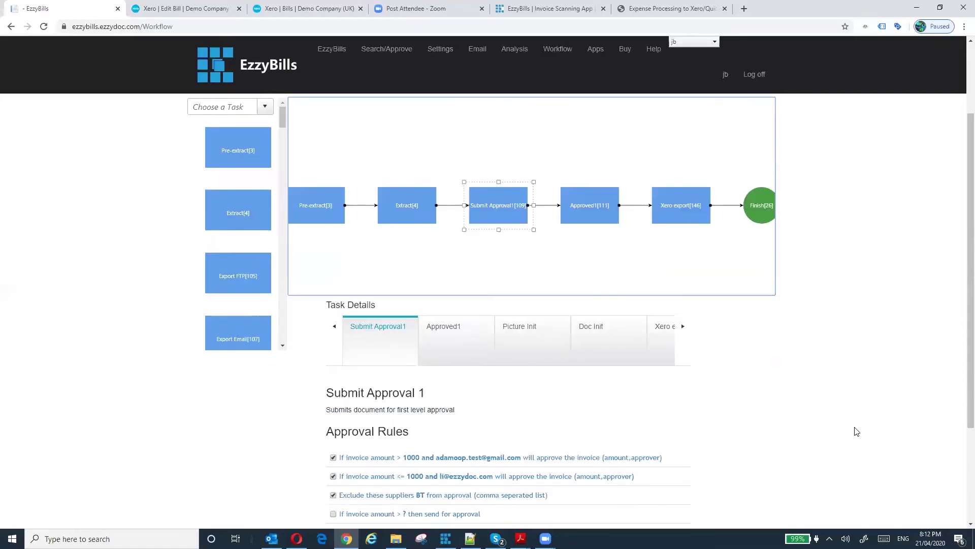
{"action": "scroll", "coordinate": [857, 431], "scroll_direction": "down", "scroll_amount": 1}
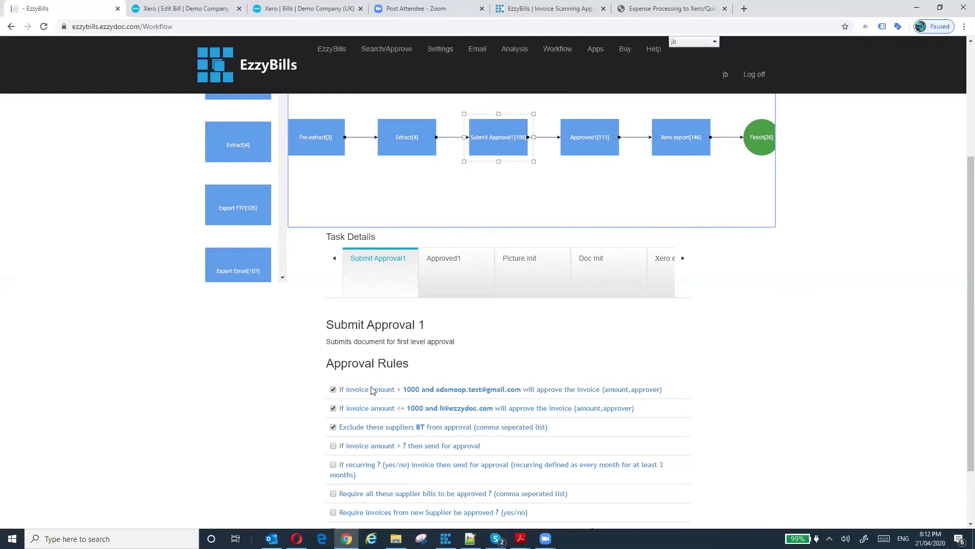
Step: Toggle the rule for invoice amounts above 1000 off and on, and inspect its amount and approver values
{"action": "left_click", "coordinate": [333, 390]}
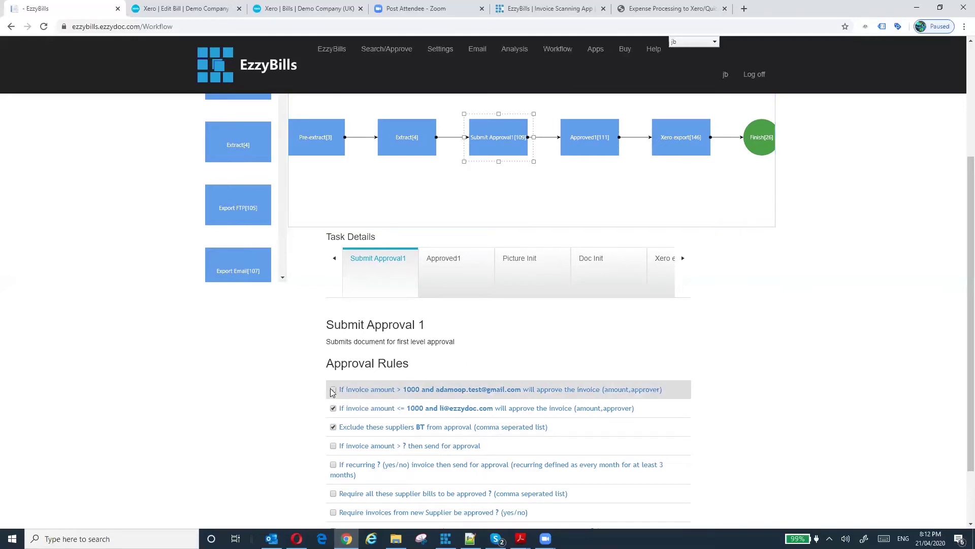
{"action": "left_click", "coordinate": [450, 389]}
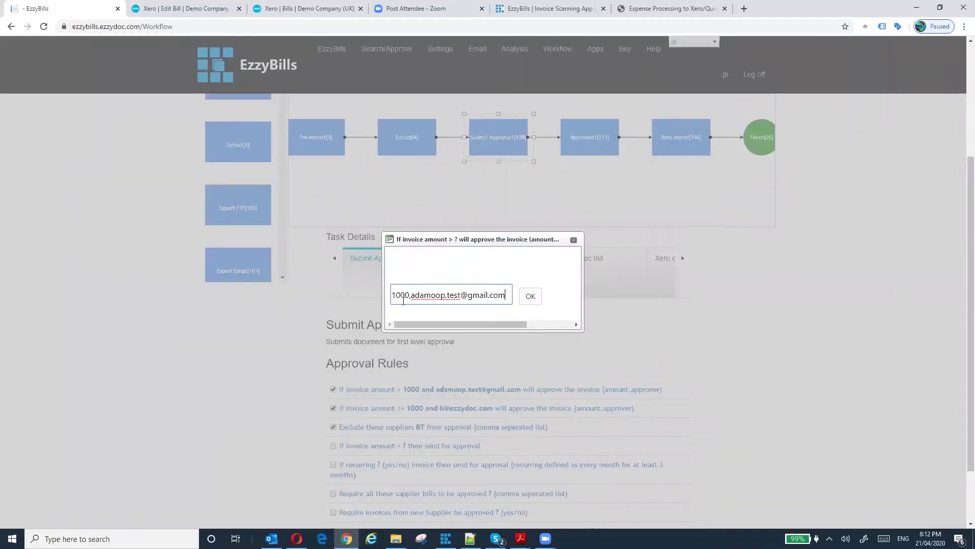
{"action": "left_click_drag", "start_coordinate": [410, 294], "coordinate": [387, 300]}
{"action": "left_click_drag", "start_coordinate": [411, 297], "coordinate": [500, 297]}
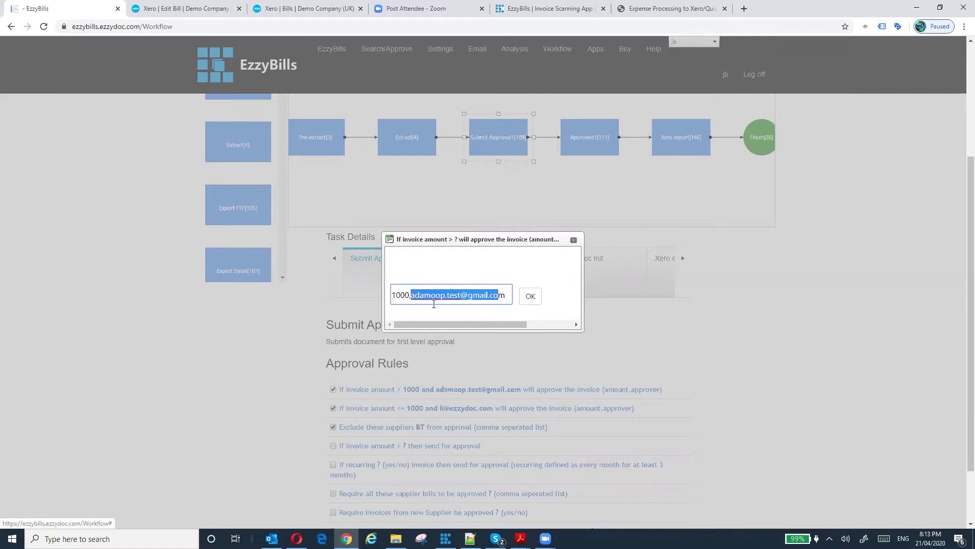
{"action": "left_click", "coordinate": [400, 296]}
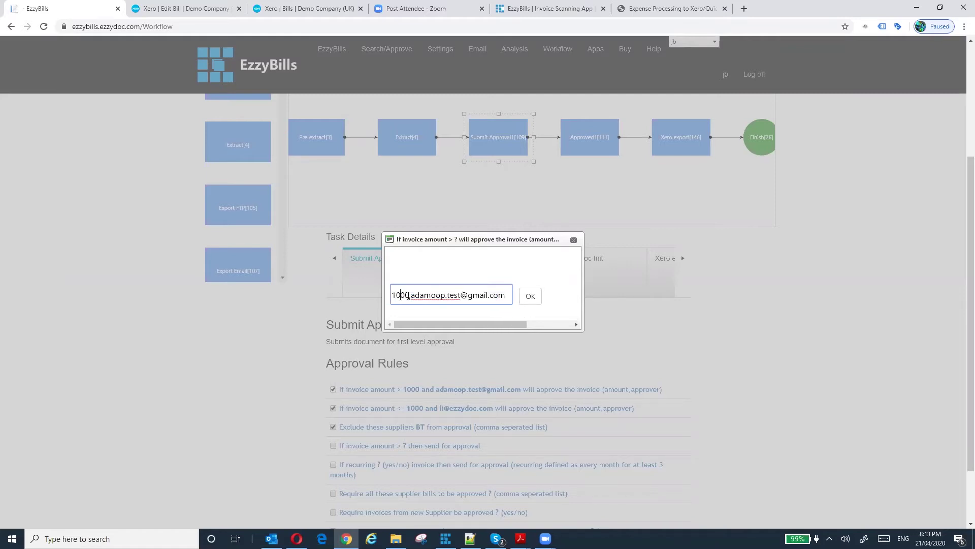
{"action": "left_click", "coordinate": [436, 296]}
{"action": "left_click", "coordinate": [530, 296]}
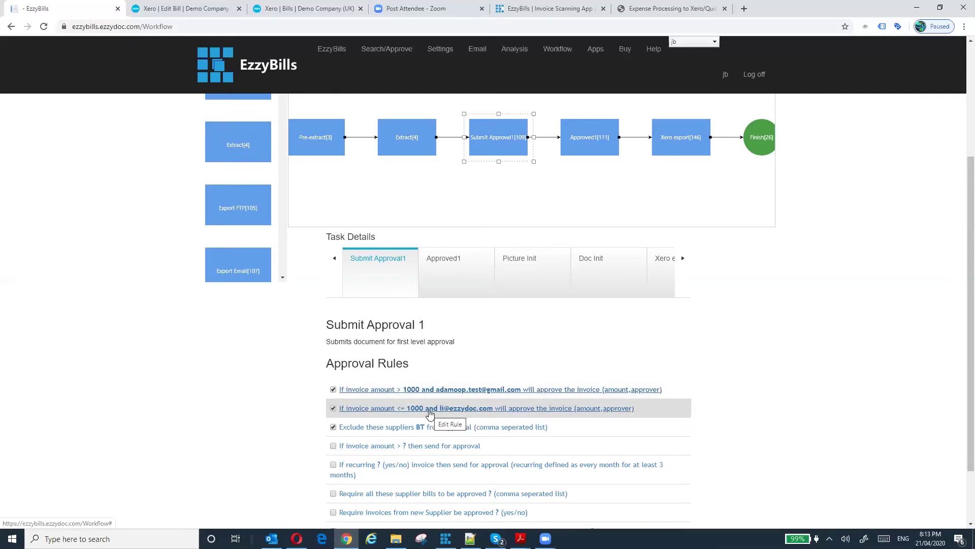
Step: Inspect the values of the rule for invoice amounts up to 1000 and the rule excluding suppliers from approval
{"action": "left_click", "coordinate": [430, 413]}
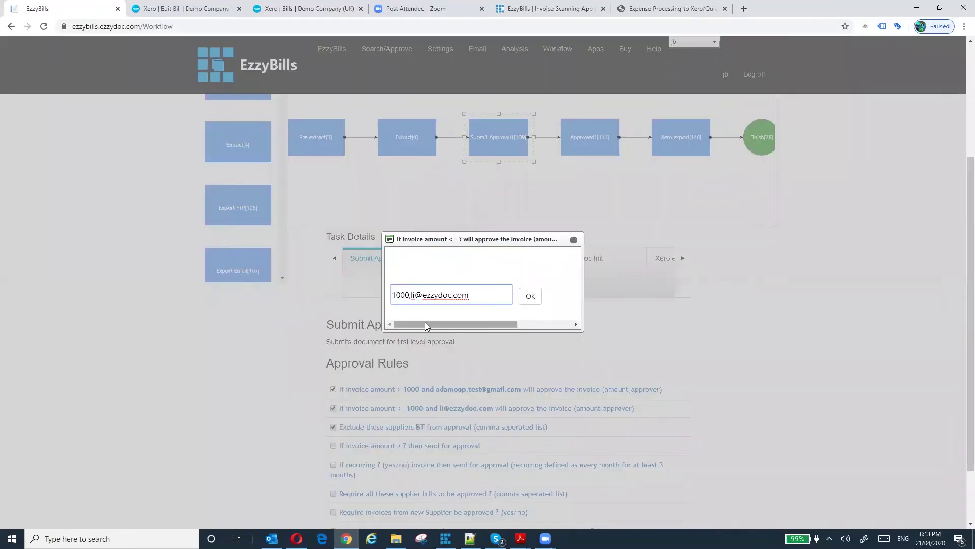
{"action": "left_click", "coordinate": [531, 297]}
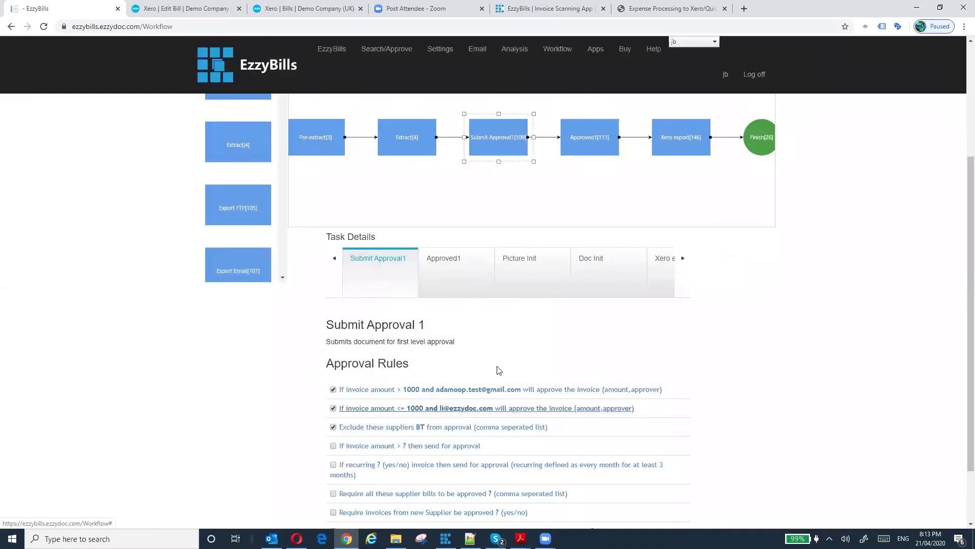
{"action": "left_click", "coordinate": [459, 428]}
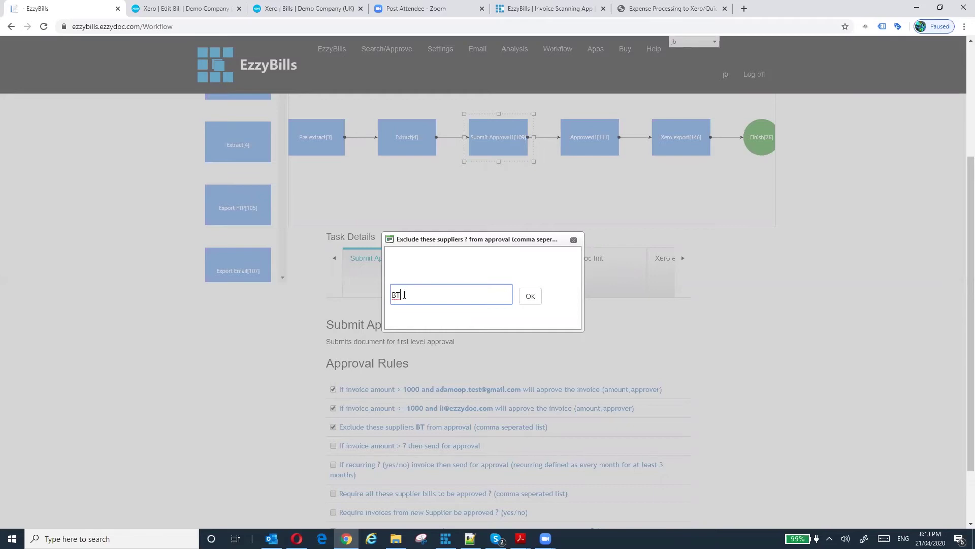
{"action": "left_click", "coordinate": [530, 296]}
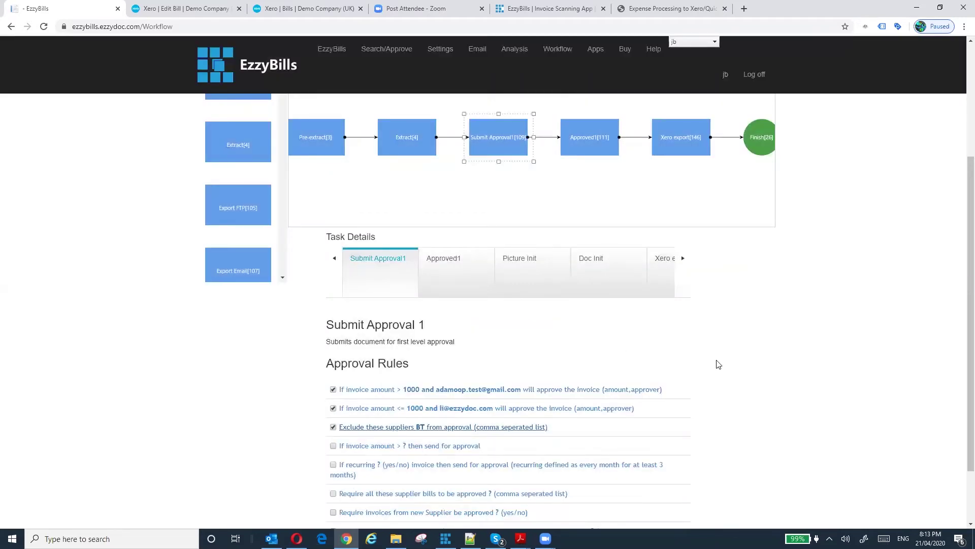
Step: Review the remaining Submit Approval1 rules and compare them with the amount threshold example in the webinar slides
{"action": "scroll", "coordinate": [716, 362], "scroll_direction": "down", "scroll_amount": 2}
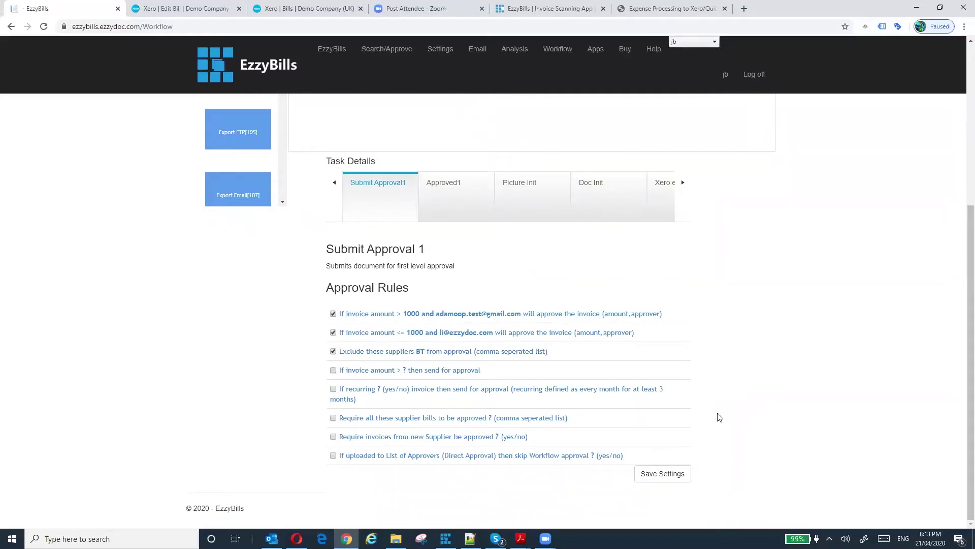
{"action": "key", "text": "ctrl+6"}
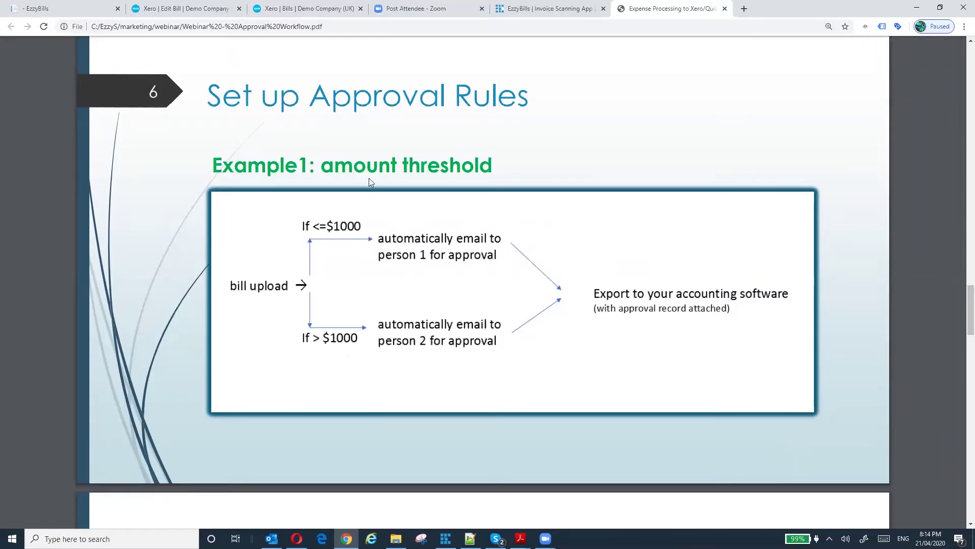
{"action": "left_click", "coordinate": [87, 5]}
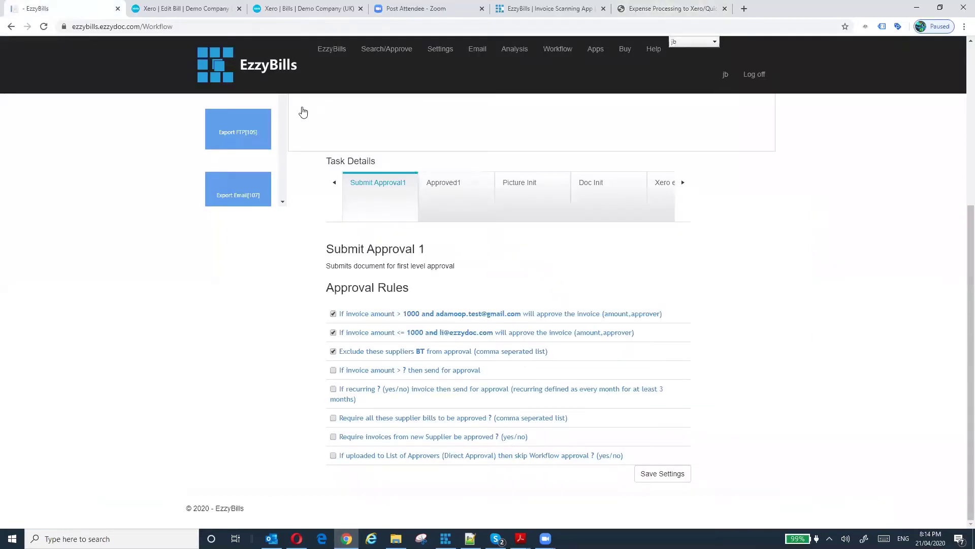
{"action": "scroll", "coordinate": [800, 372], "scroll_direction": "up", "scroll_amount": 4}
{"action": "scroll", "coordinate": [801, 373], "scroll_direction": "down", "scroll_amount": 3}
{"action": "scroll", "coordinate": [801, 373], "scroll_direction": "down", "scroll_amount": 2}
Step: Upload the bill electrical_t1_shorter.pdf from the Desktop on the EzzyBills home page
{"action": "left_click", "coordinate": [331, 51]}
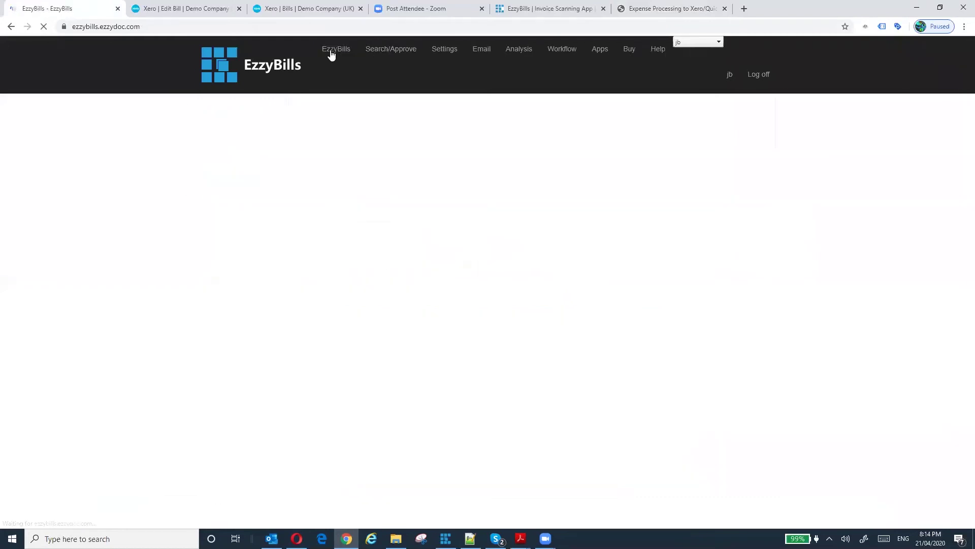
{"action": "left_click", "coordinate": [218, 148]}
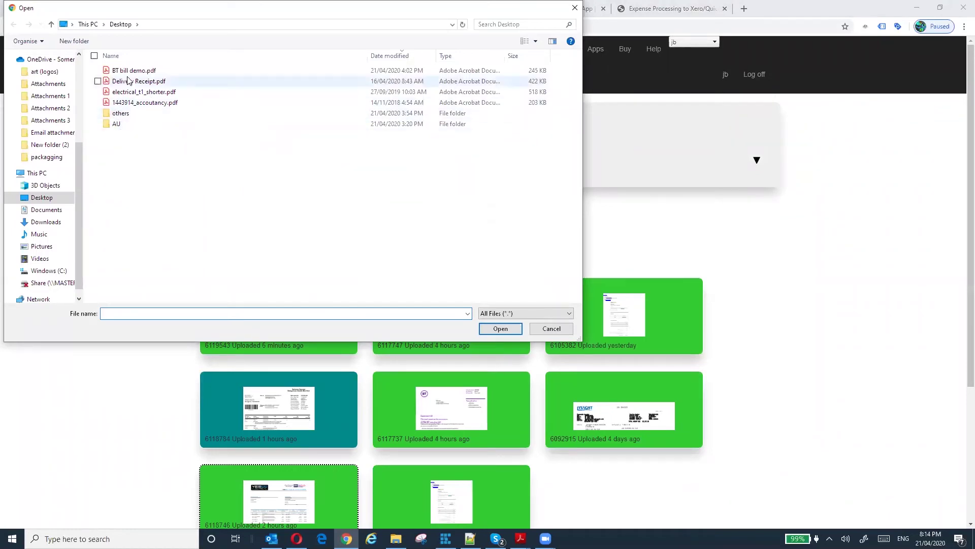
{"action": "left_click", "coordinate": [155, 92]}
{"action": "left_click", "coordinate": [488, 328]}
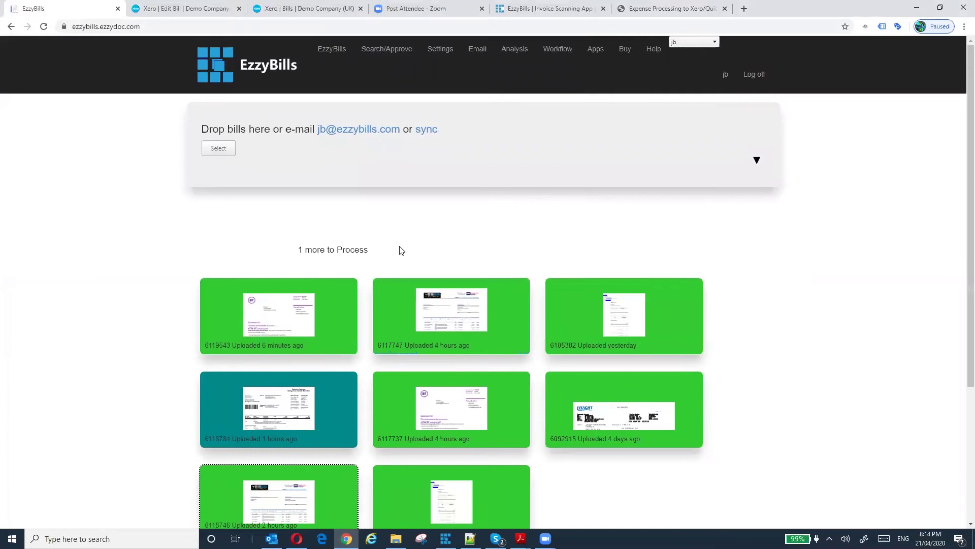
Step: Upload two more bills from the Desktop, BT bill demo.pdf and 1443914_accoutancy.pdf
{"action": "left_click", "coordinate": [218, 148]}
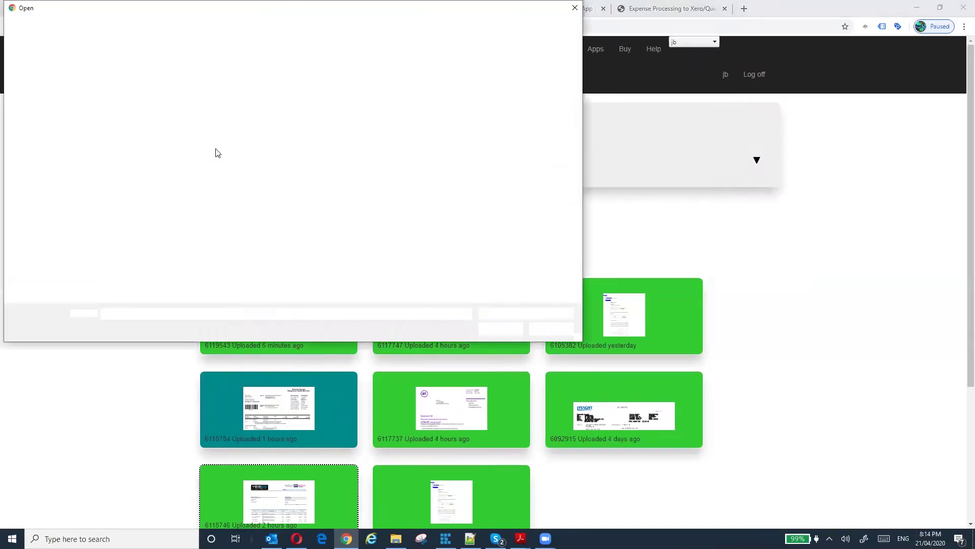
{"action": "left_click", "coordinate": [125, 71]}
{"action": "left_click", "coordinate": [513, 328]}
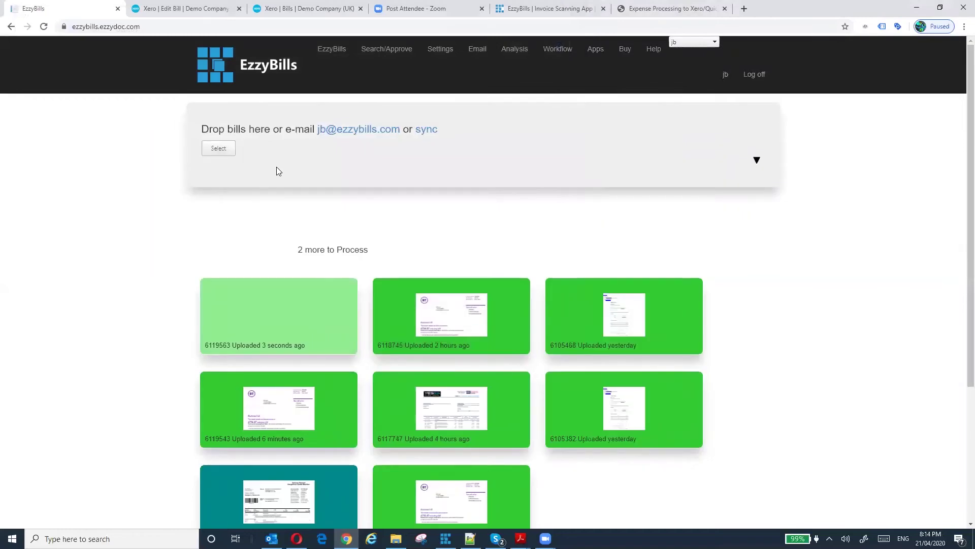
{"action": "left_click", "coordinate": [220, 152]}
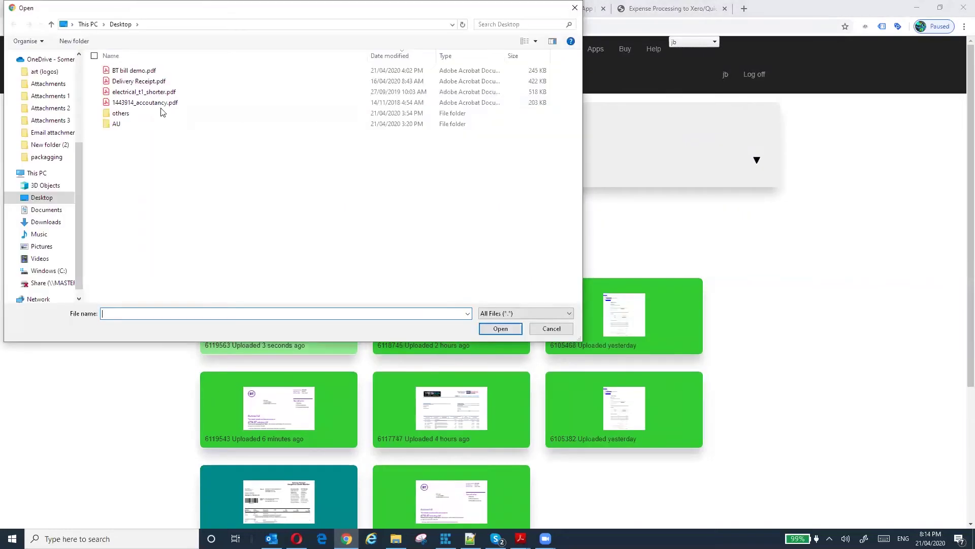
{"action": "left_click", "coordinate": [155, 103]}
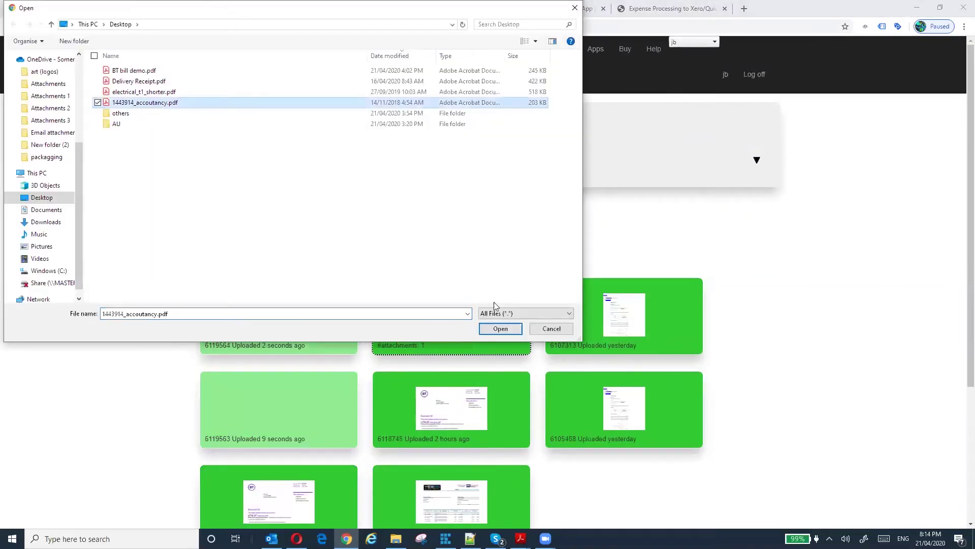
{"action": "left_click", "coordinate": [500, 329]}
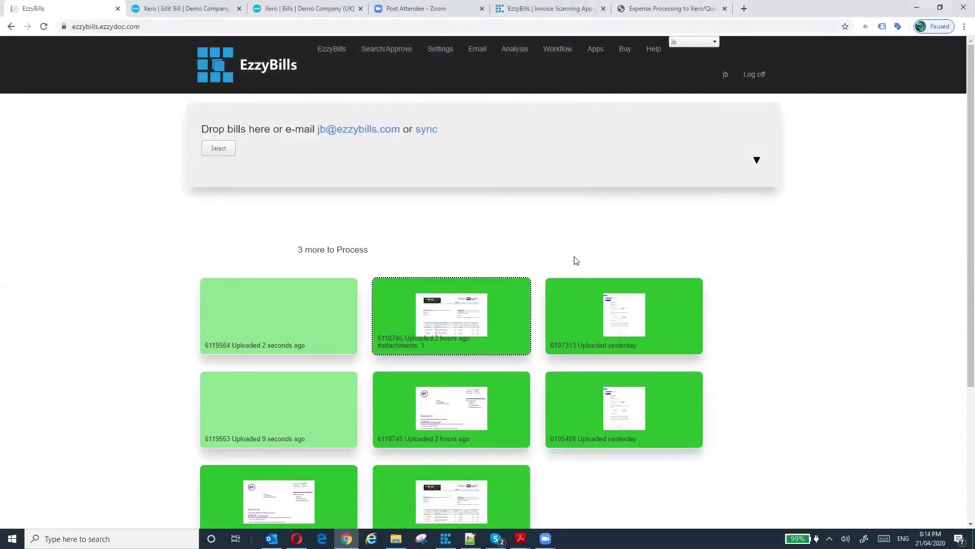
Step: Check the processing status of the three newly uploaded bills, including the export details of the BT bill
{"action": "scroll", "coordinate": [577, 260], "scroll_direction": "down", "scroll_amount": 1}
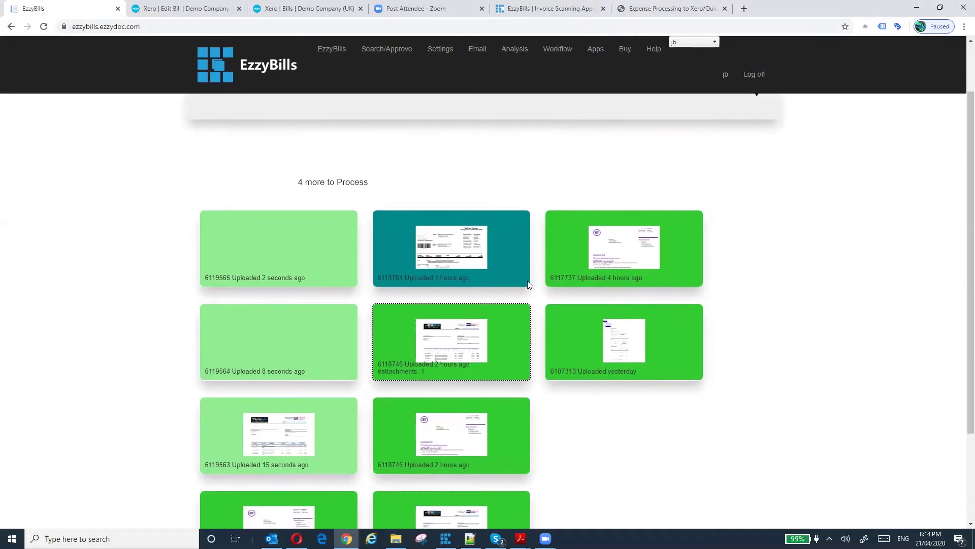
{"action": "mouse_move", "coordinate": [297, 366]}
{"action": "left_click", "coordinate": [44, 27]}
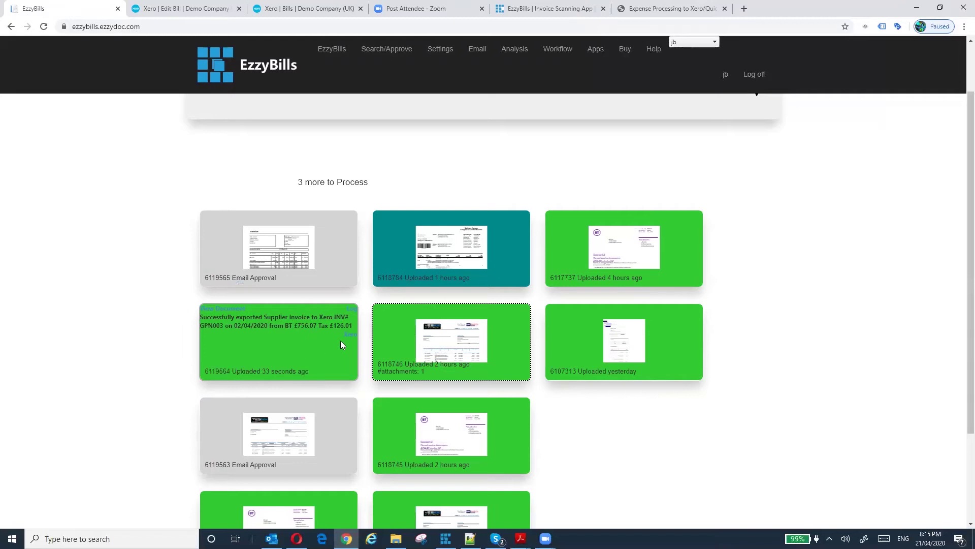
Step: View the documents of the two bills waiting for email approval, checking each amount, and return to the bill list
{"action": "mouse_move", "coordinate": [311, 458]}
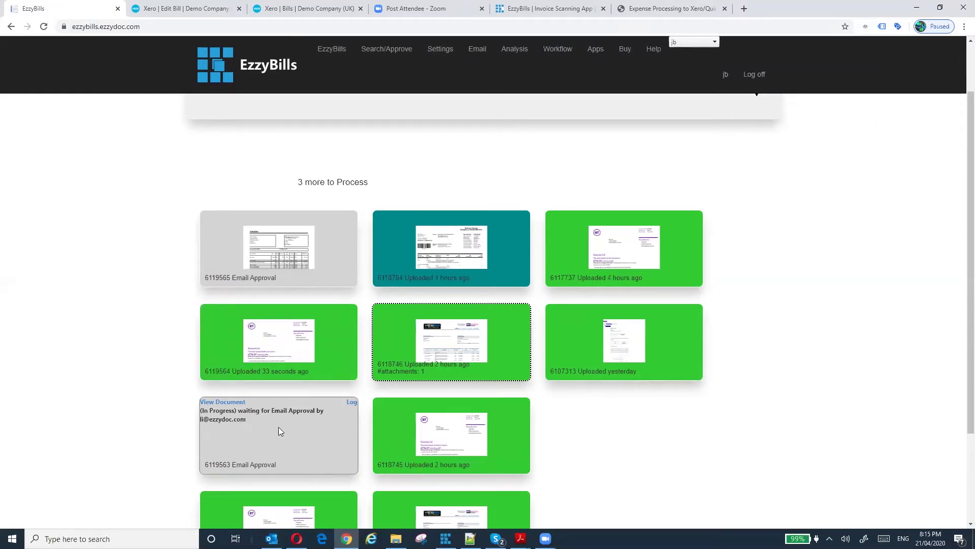
{"action": "left_click", "coordinate": [228, 403]}
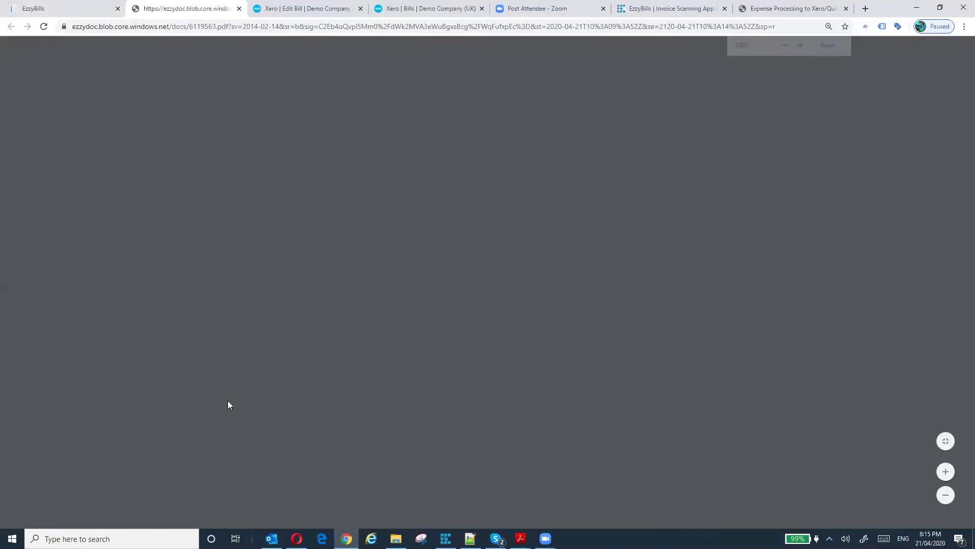
{"action": "scroll", "coordinate": [521, 369], "scroll_direction": "down", "scroll_amount": 2}
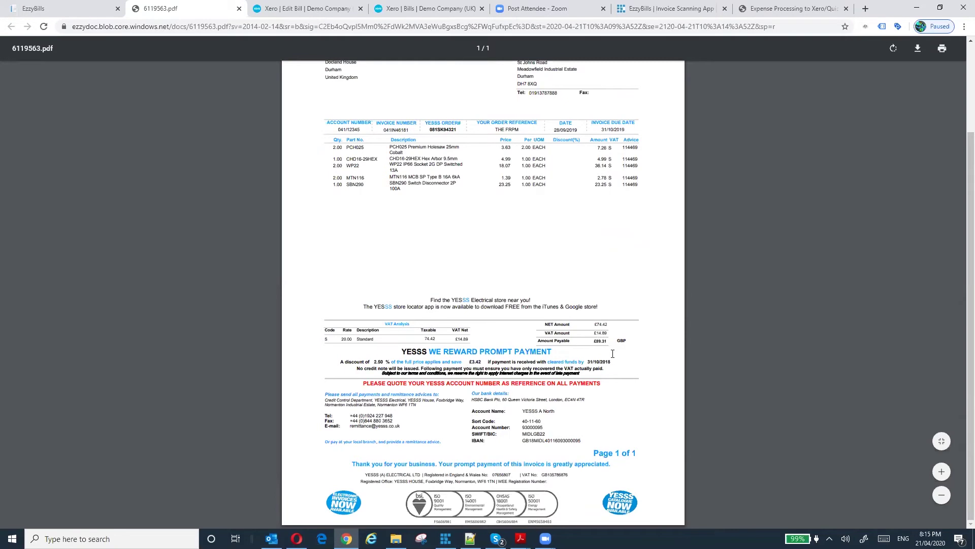
{"action": "left_click", "coordinate": [68, 9]}
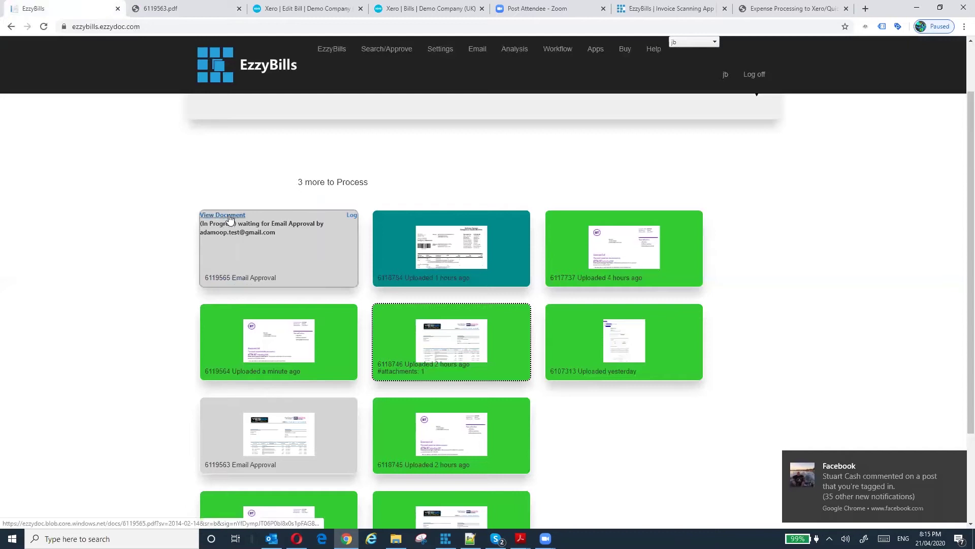
{"action": "left_click", "coordinate": [214, 217]}
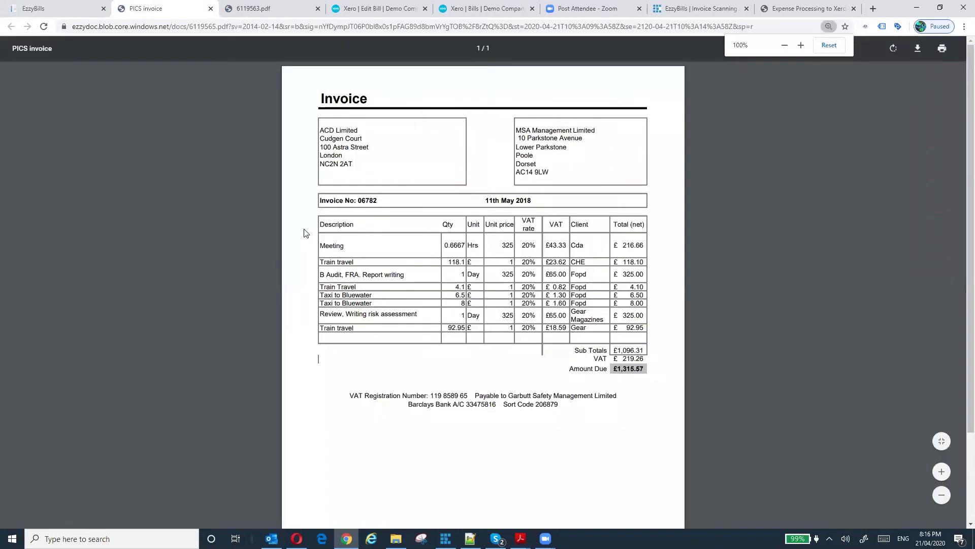
{"action": "left_click", "coordinate": [60, 9]}
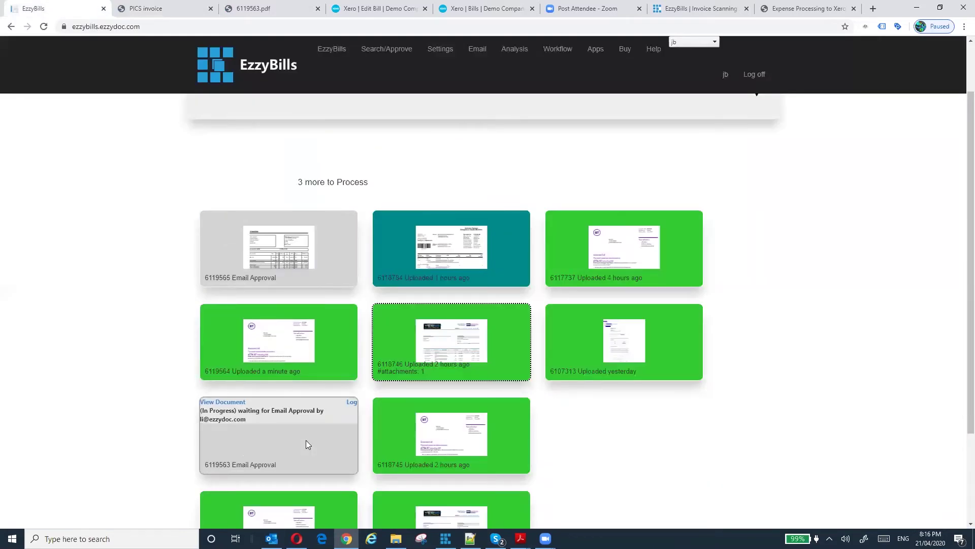
Step: Switch to Outlook, open the newest EzzyBills approval email in the Expense Approval folder, and close the Format Picture pane
{"action": "mouse_move", "coordinate": [271, 538]}
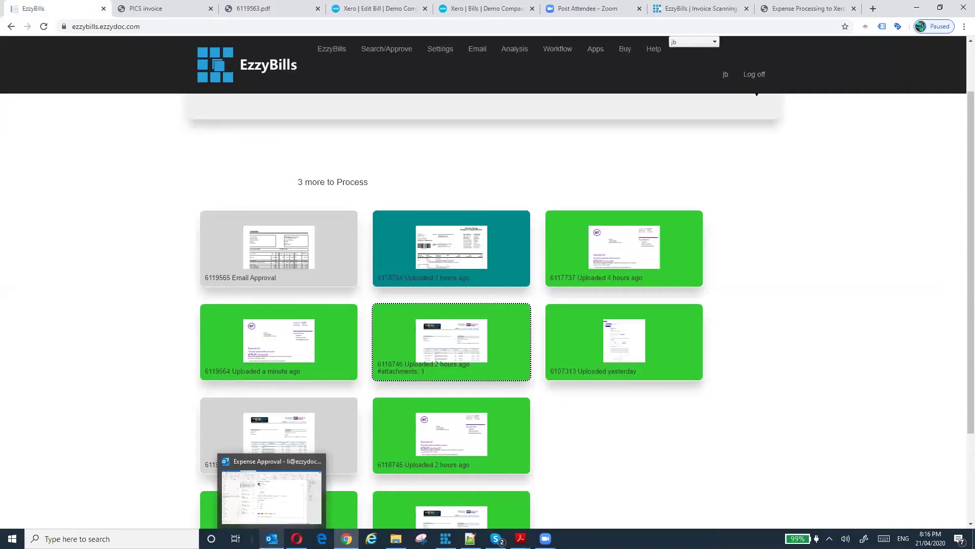
{"action": "left_click", "coordinate": [279, 515]}
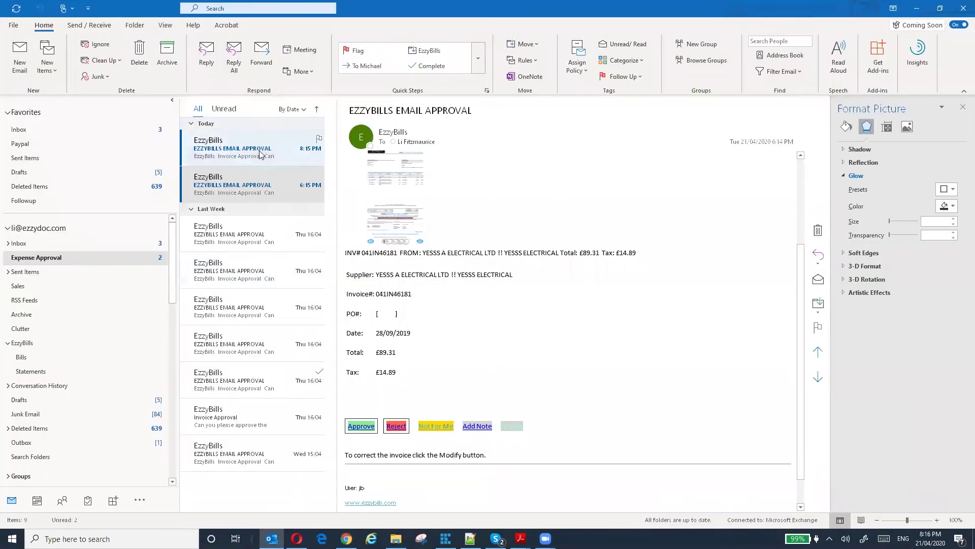
{"action": "left_click", "coordinate": [260, 153]}
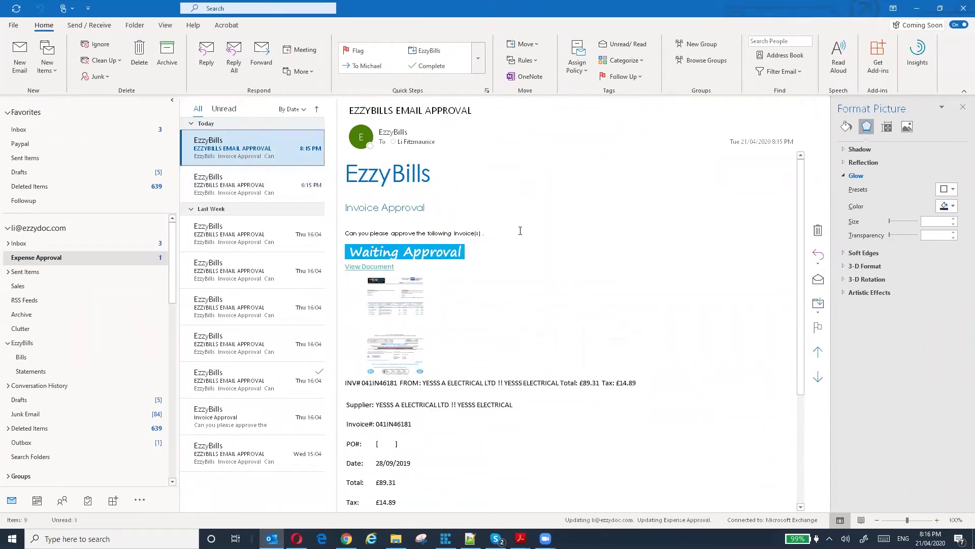
{"action": "left_click", "coordinate": [962, 107]}
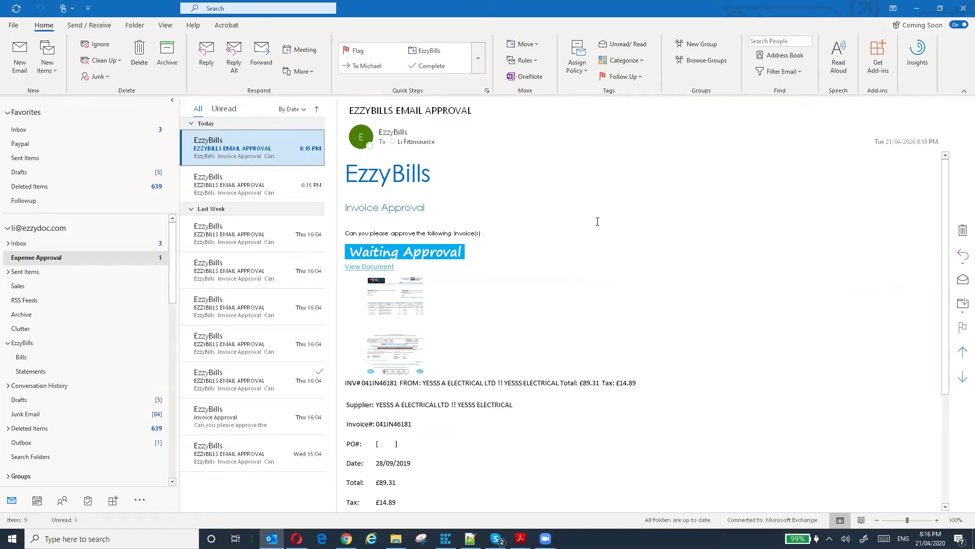
{"action": "scroll", "coordinate": [597, 222], "scroll_direction": "down", "scroll_amount": 1}
{"action": "scroll", "coordinate": [597, 222], "scroll_direction": "up", "scroll_amount": 1}
Step: Compare the approval status banners in two of last week's approval emails and return to the newest email
{"action": "left_click", "coordinate": [223, 283]}
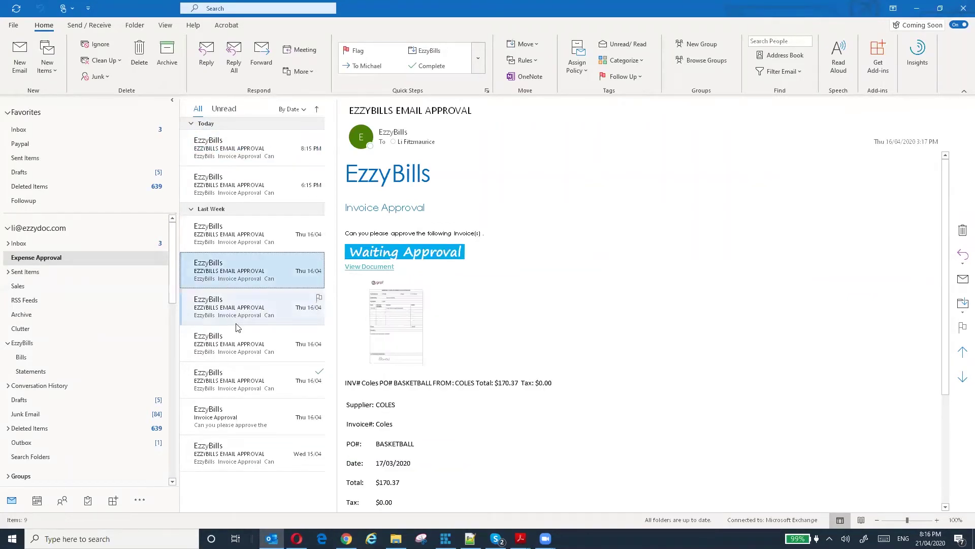
{"action": "left_click", "coordinate": [227, 361]}
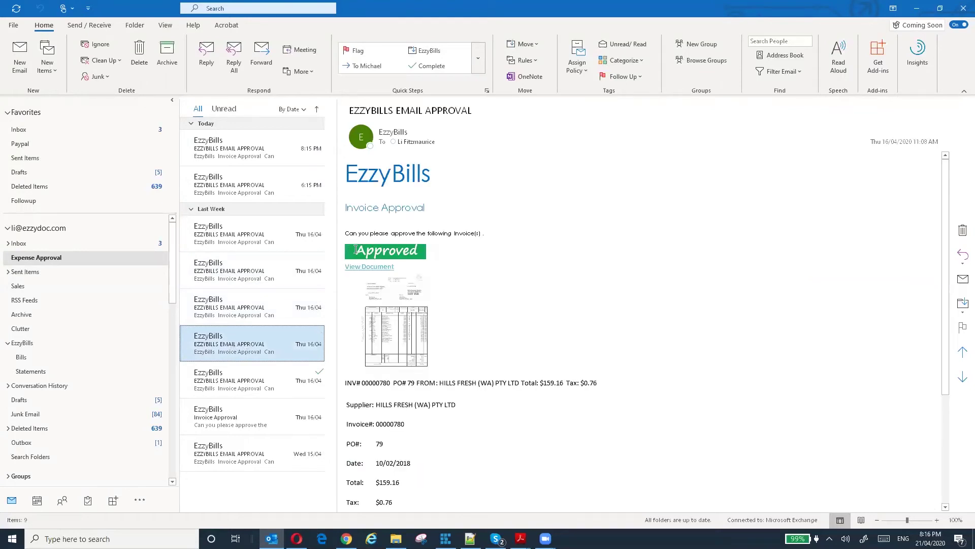
{"action": "left_click", "coordinate": [259, 152]}
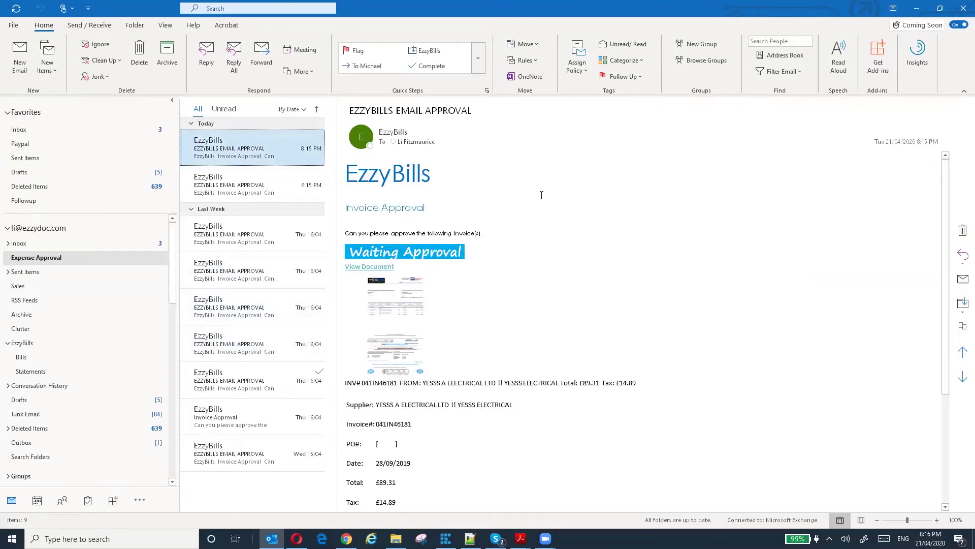
Step: Review the approval options in the newest email and open its invoice approval page using Modify
{"action": "scroll", "coordinate": [536, 275], "scroll_direction": "down", "scroll_amount": 3}
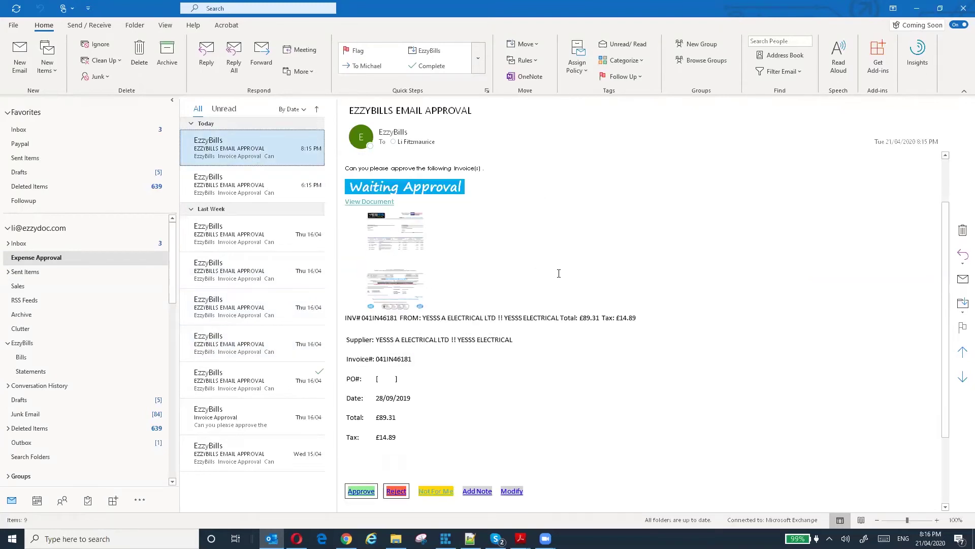
{"action": "scroll", "coordinate": [559, 274], "scroll_direction": "down", "scroll_amount": 4}
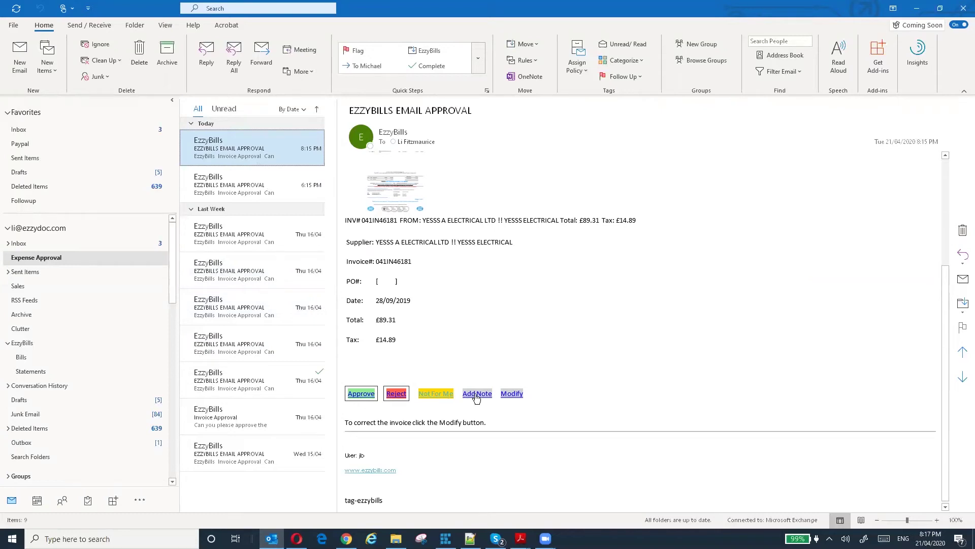
{"action": "left_click", "coordinate": [512, 395]}
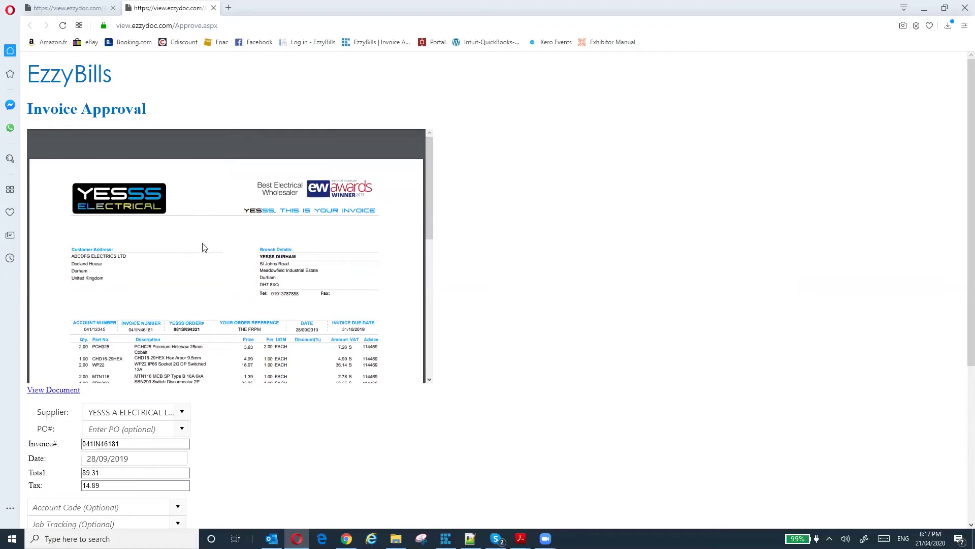
Step: Examine the YESSS Electrical invoice on the approval page together with its supplier, date, total, tax and coding fields
{"action": "scroll", "coordinate": [219, 247], "scroll_direction": "down", "scroll_amount": 10}
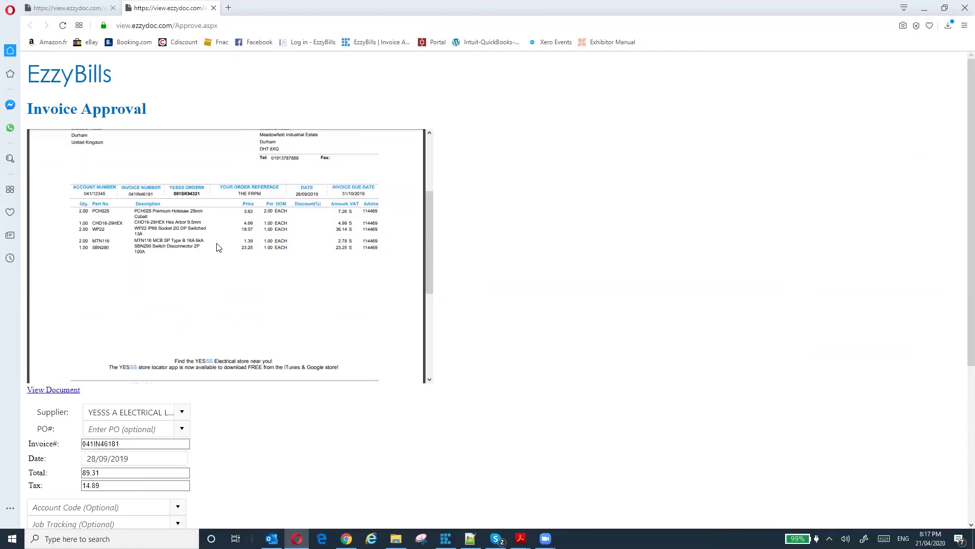
{"action": "scroll", "coordinate": [218, 247], "scroll_direction": "down", "scroll_amount": 1}
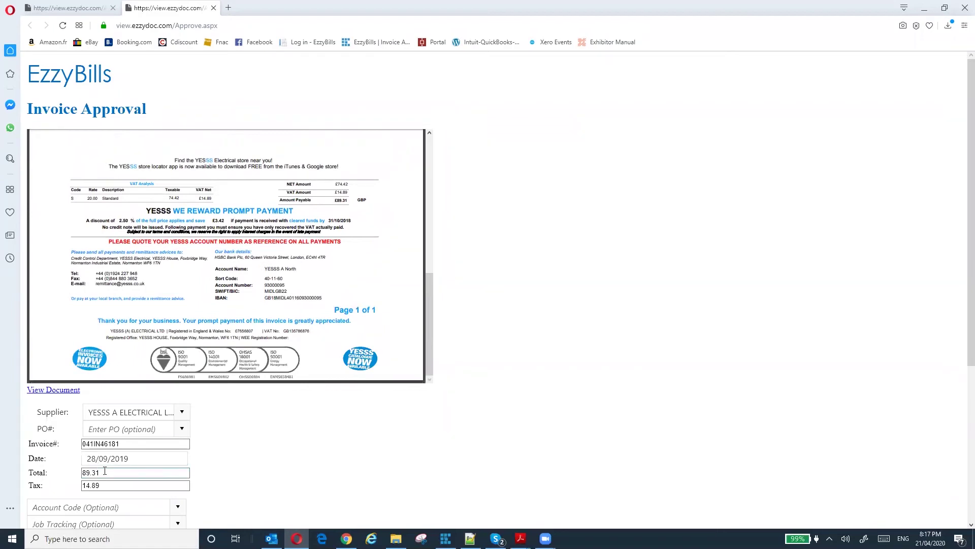
{"action": "scroll", "coordinate": [105, 471], "scroll_direction": "down", "scroll_amount": 1}
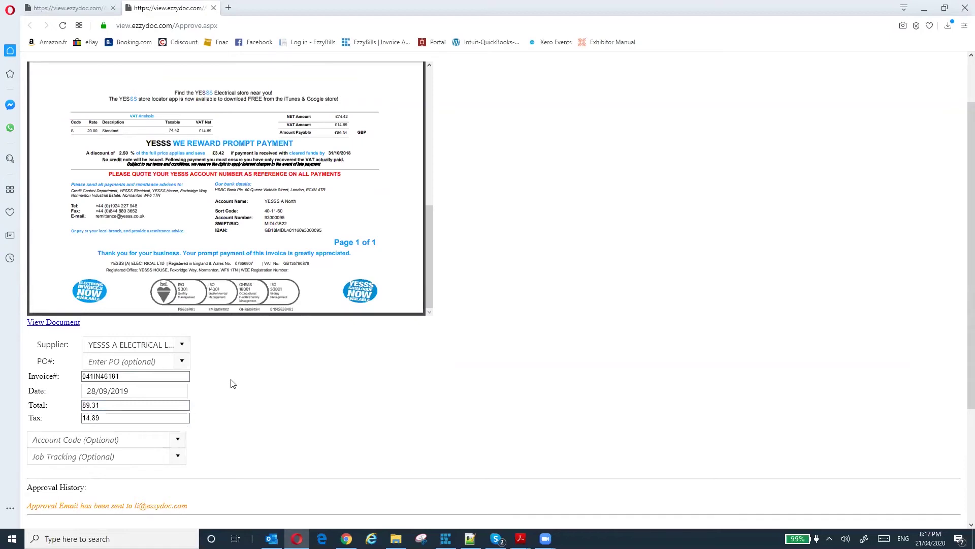
{"action": "scroll", "coordinate": [233, 384], "scroll_direction": "down", "scroll_amount": 1}
{"action": "scroll", "coordinate": [244, 389], "scroll_direction": "down", "scroll_amount": 1}
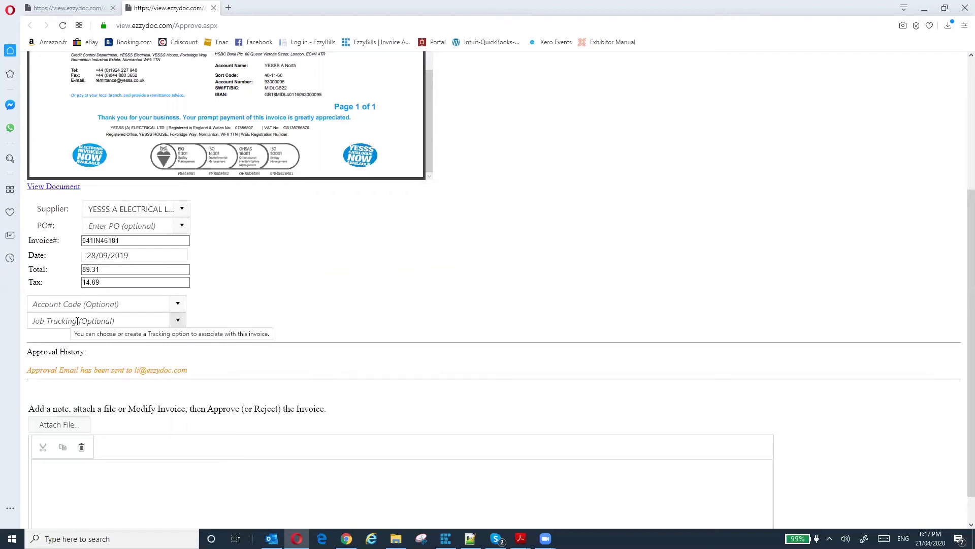
Step: Look through the Job Tracking options without choosing one, and view the note, attachment and approval controls
{"action": "left_click", "coordinate": [178, 320]}
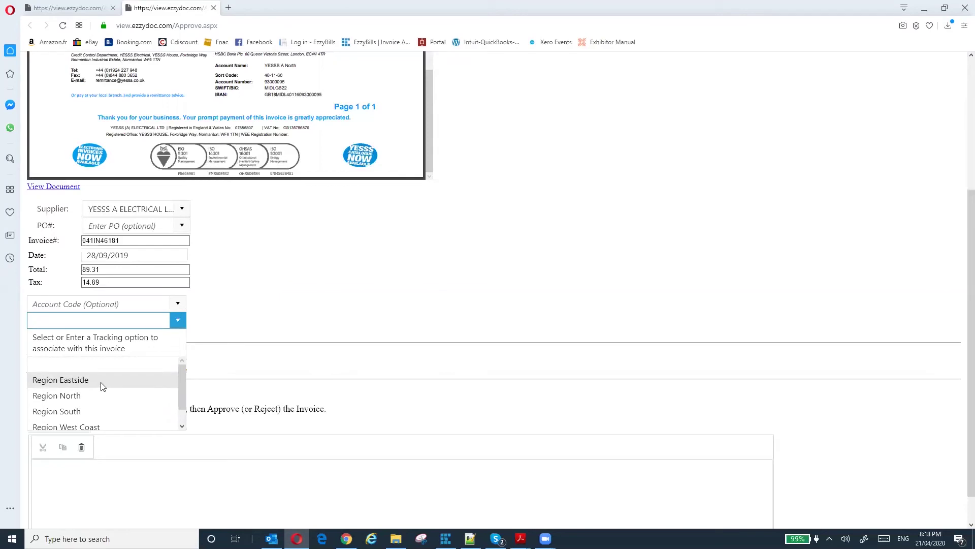
{"action": "left_click", "coordinate": [343, 309]}
{"action": "scroll", "coordinate": [343, 309], "scroll_direction": "down", "scroll_amount": 1}
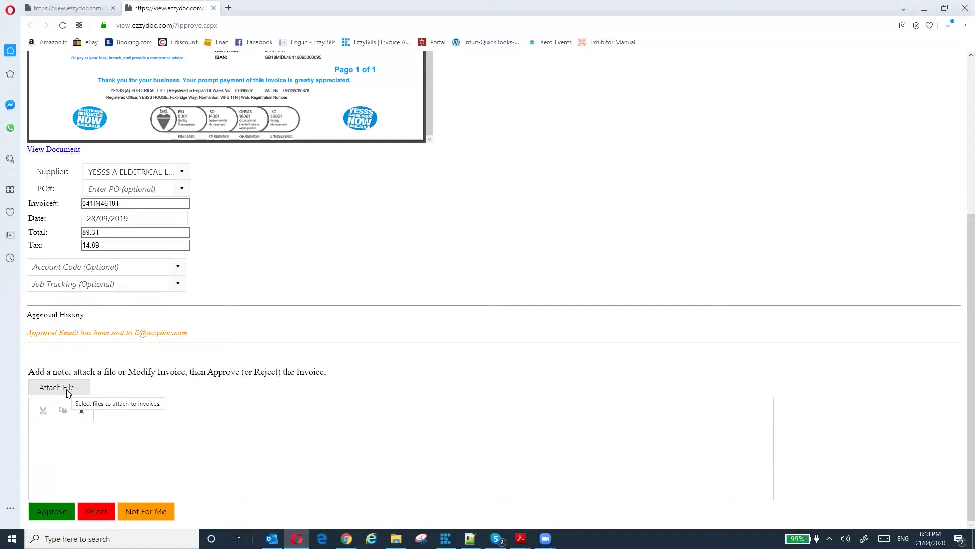
Step: Attach Delivery Receipt.pdf from the Desktop to the YESSS Electrical invoice
{"action": "left_click", "coordinate": [66, 389]}
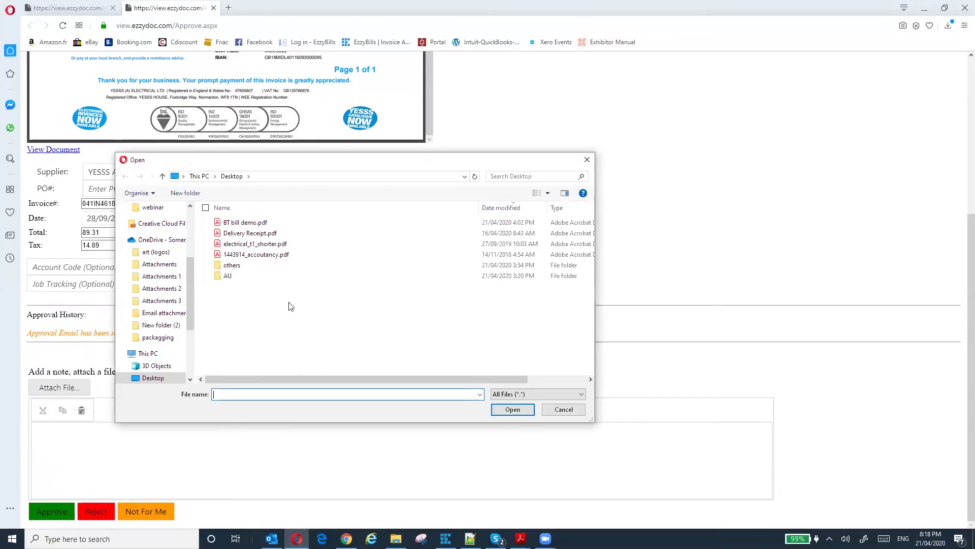
{"action": "left_click", "coordinate": [249, 233]}
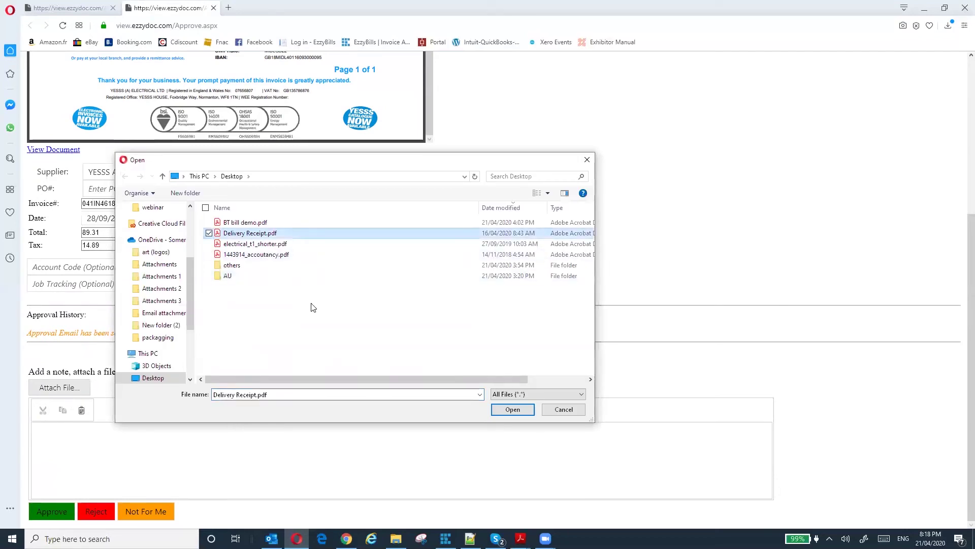
{"action": "left_click", "coordinate": [506, 410]}
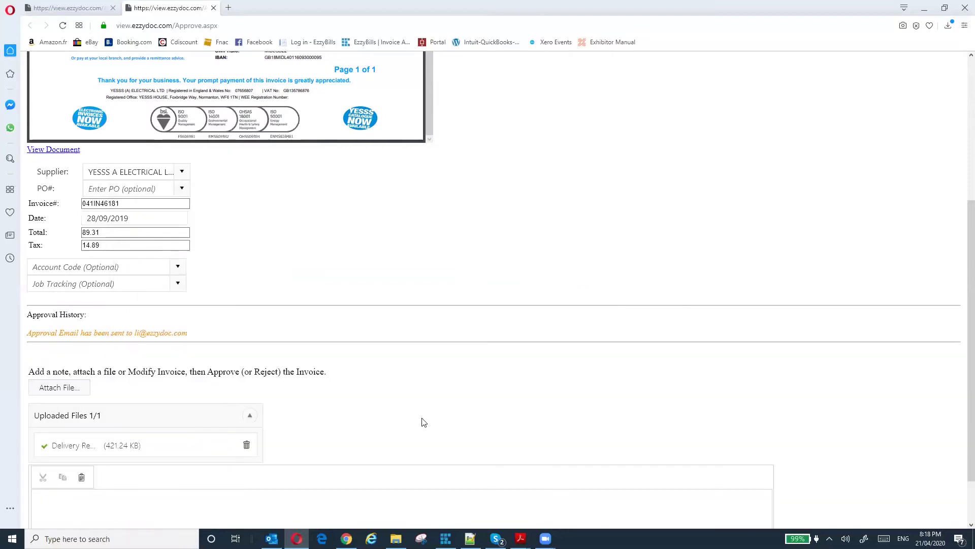
Step: Add the note "notes in the approval" to the YESSS Electrical invoice and approve it
{"action": "scroll", "coordinate": [421, 421], "scroll_direction": "down", "scroll_amount": 2}
{"action": "left_click", "coordinate": [123, 434]}
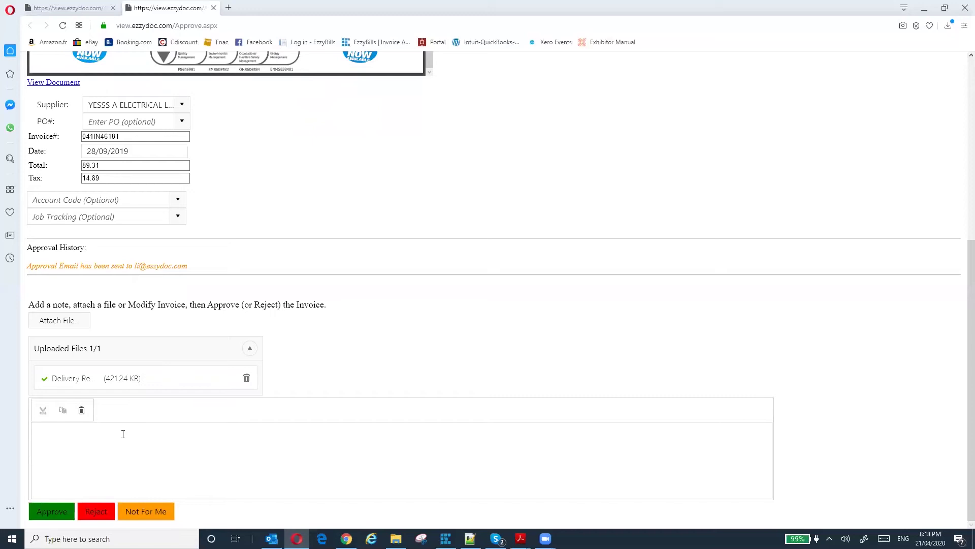
{"action": "type", "text": "ci"}
{"action": "key", "text": "BackSpace"}
{"action": "type", "text": "notes in the pa"}
{"action": "key", "text": "BackSpace"}
{"action": "type", "text": "approval"}
{"action": "left_click", "coordinate": [51, 513]}
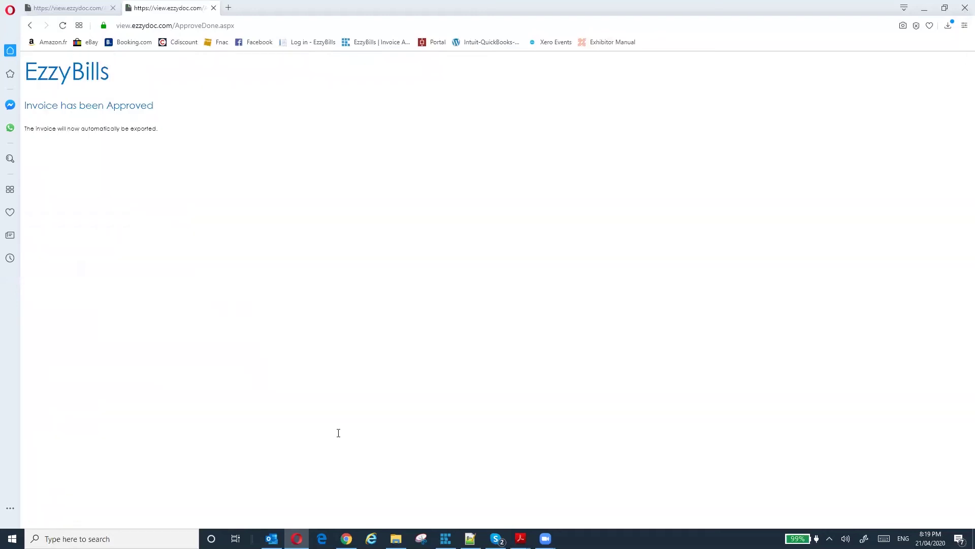
Step: Switch to Outlook, mark last week's approved HILLS FRESH email as complete and flag the Bunnings email that is waiting approval
{"action": "mouse_move", "coordinate": [272, 537]}
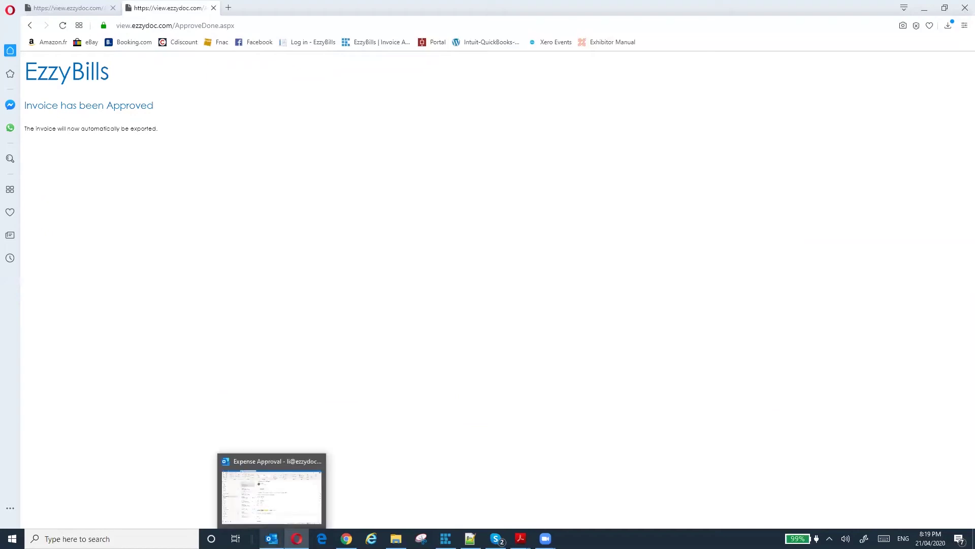
{"action": "left_click", "coordinate": [283, 498]}
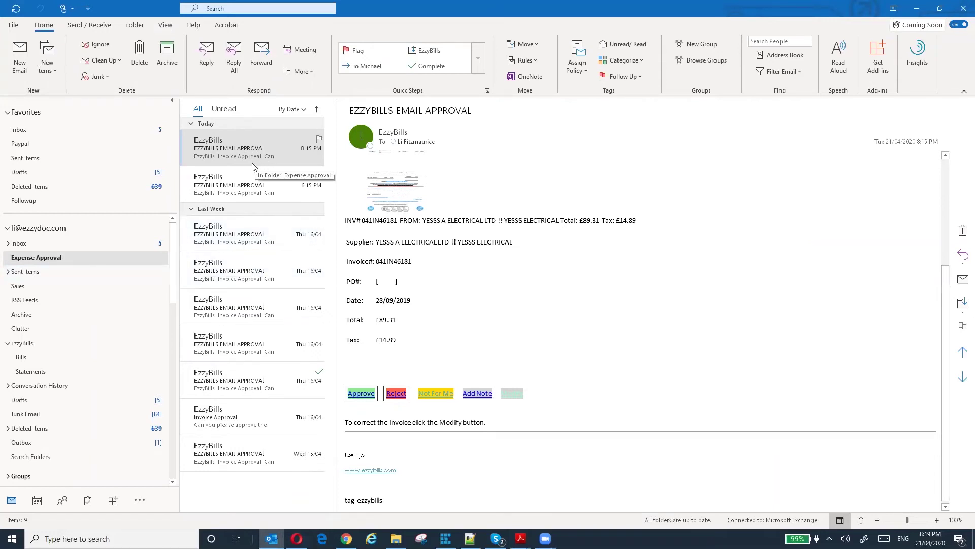
{"action": "left_click", "coordinate": [263, 358]}
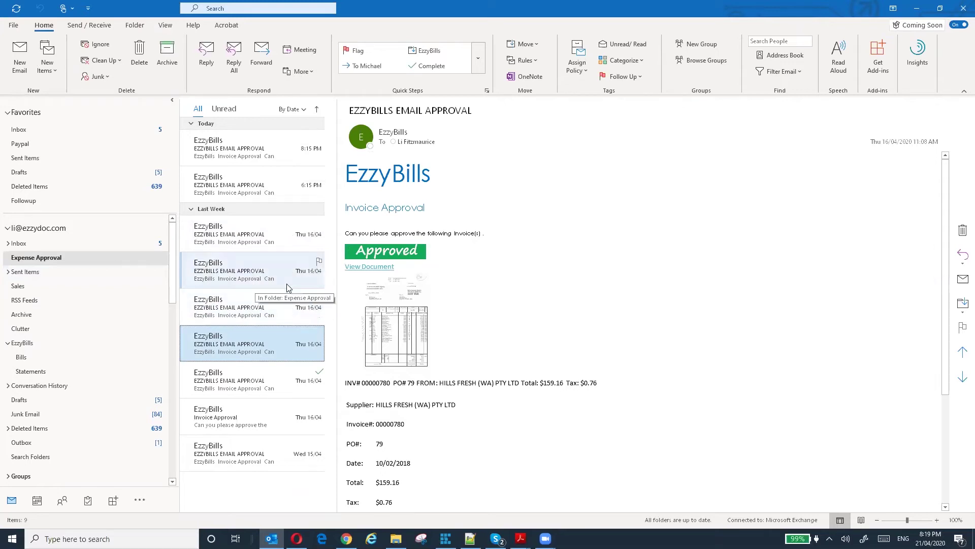
{"action": "left_click", "coordinate": [429, 67]}
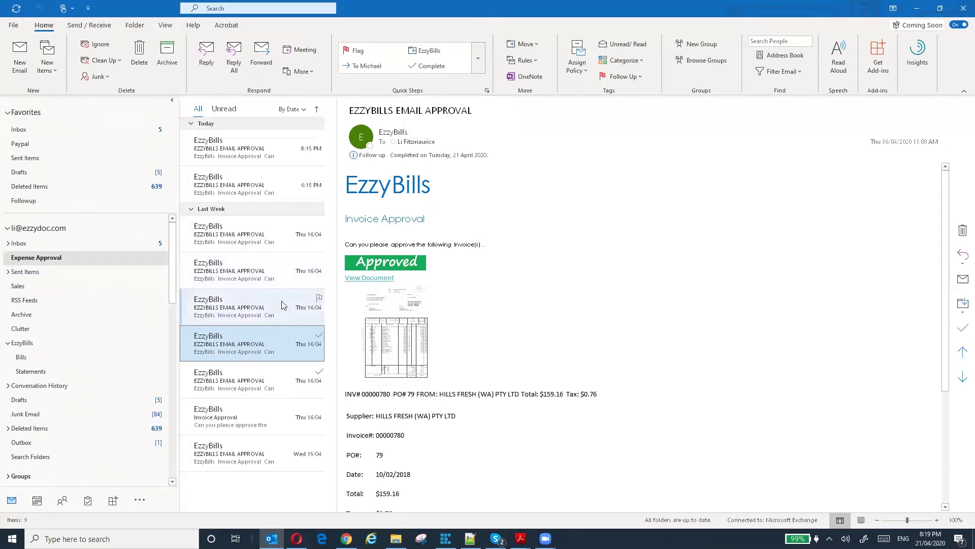
{"action": "left_click", "coordinate": [310, 293]}
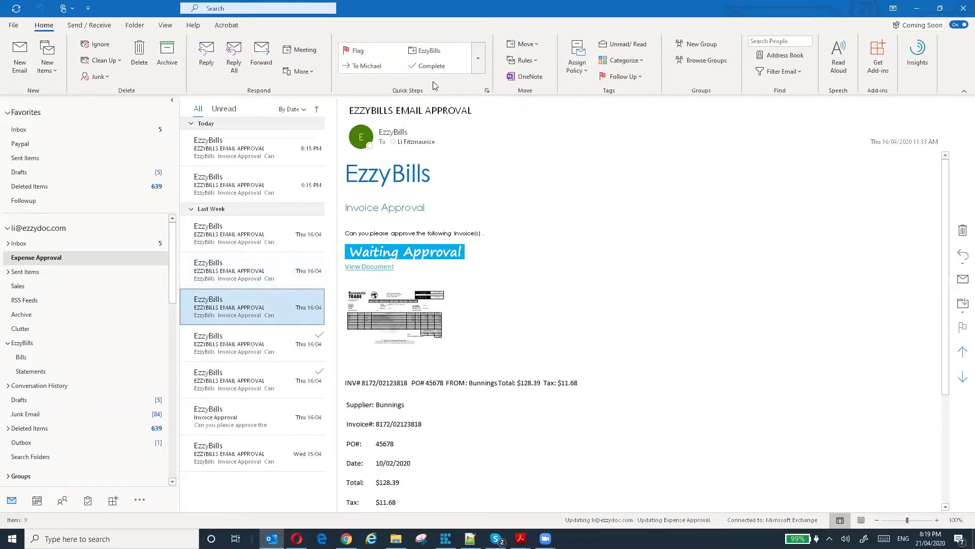
{"action": "left_click", "coordinate": [365, 53]}
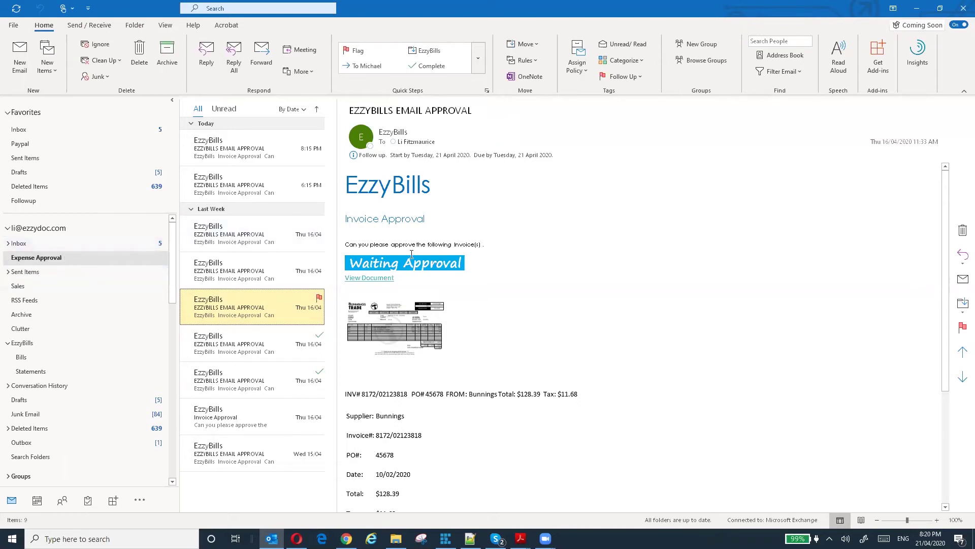
Step: Try setting up a rule from the newest email that moves messages with subject EZZYBILLS EMAIL APPROVAL to the Expense Approval folder
{"action": "left_click", "coordinate": [232, 156]}
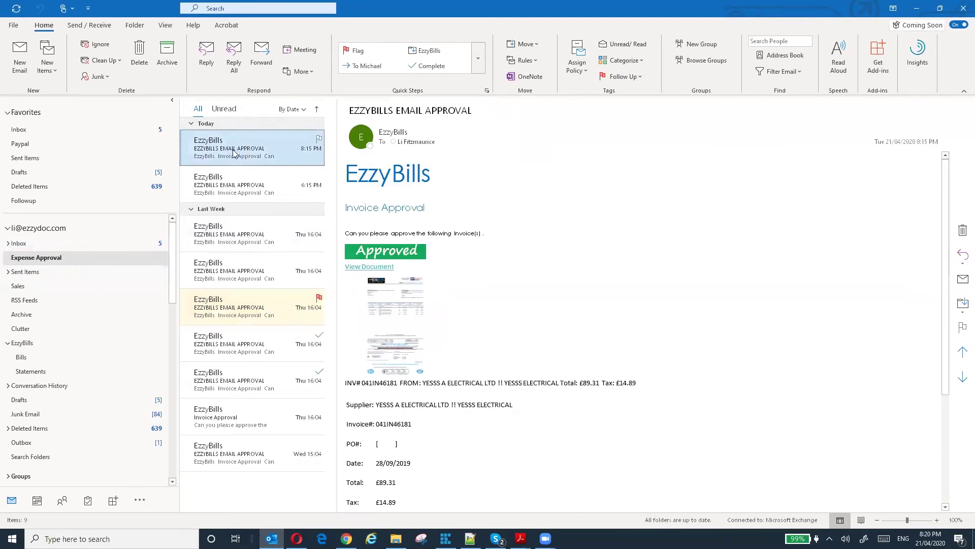
{"action": "right_click", "coordinate": [234, 154]}
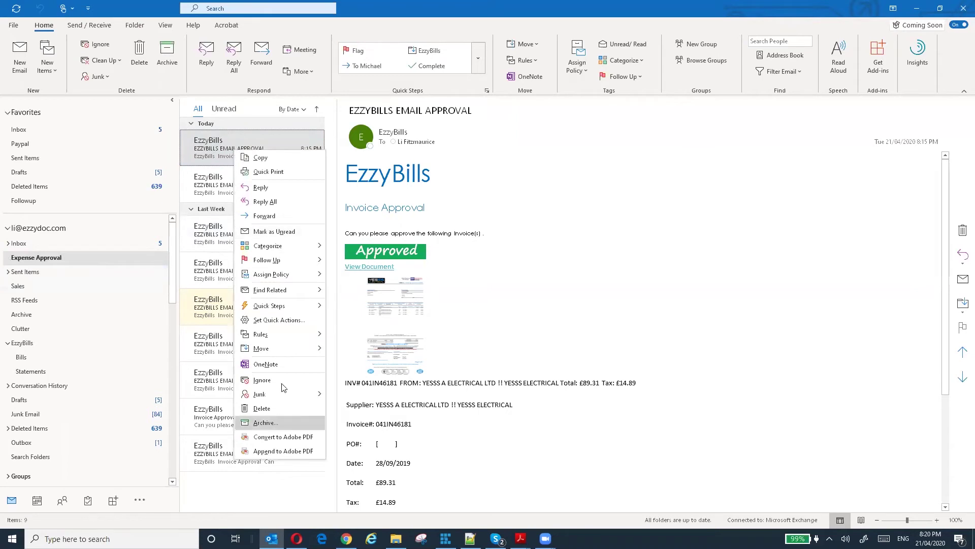
{"action": "mouse_move", "coordinate": [301, 336]}
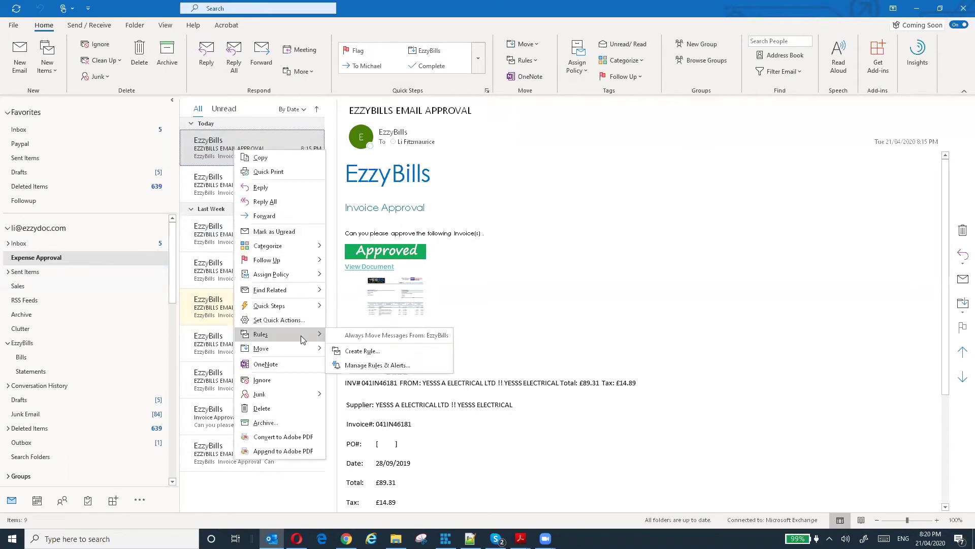
{"action": "left_click", "coordinate": [361, 351]}
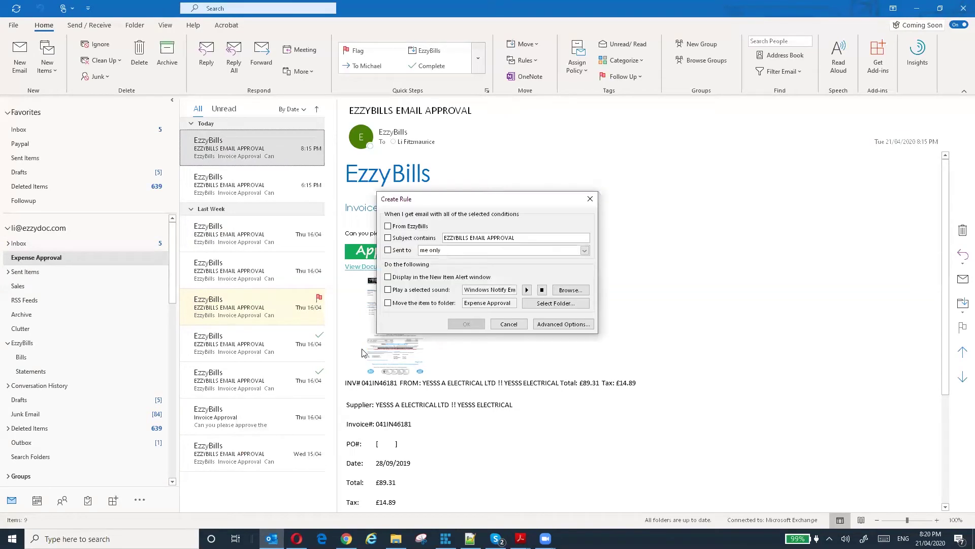
{"action": "left_click", "coordinate": [388, 237]}
{"action": "left_click", "coordinate": [388, 303]}
{"action": "left_click", "coordinate": [589, 198]}
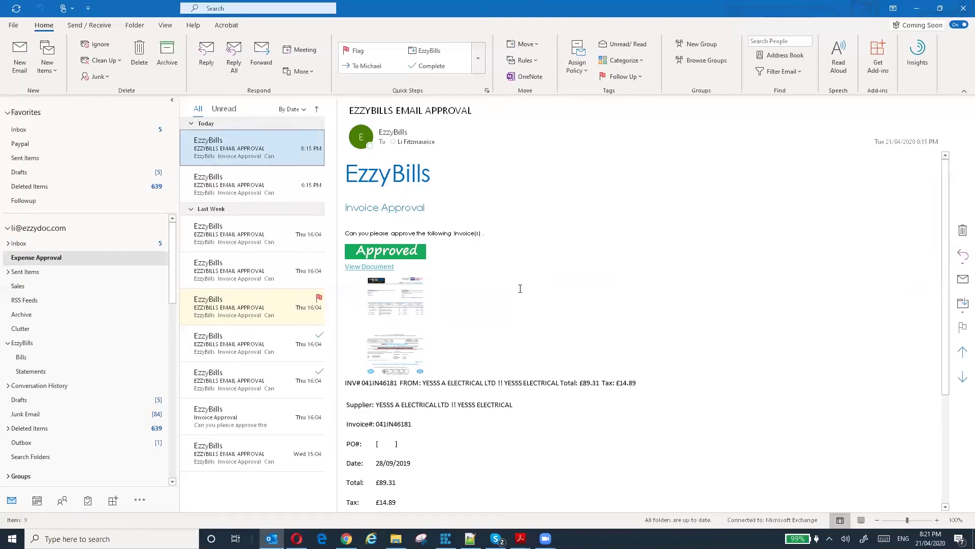
Step: Switch to EzzyBills in Chrome and filter the Search/Approve documents to those waiting for approval
{"action": "left_click", "coordinate": [917, 6]}
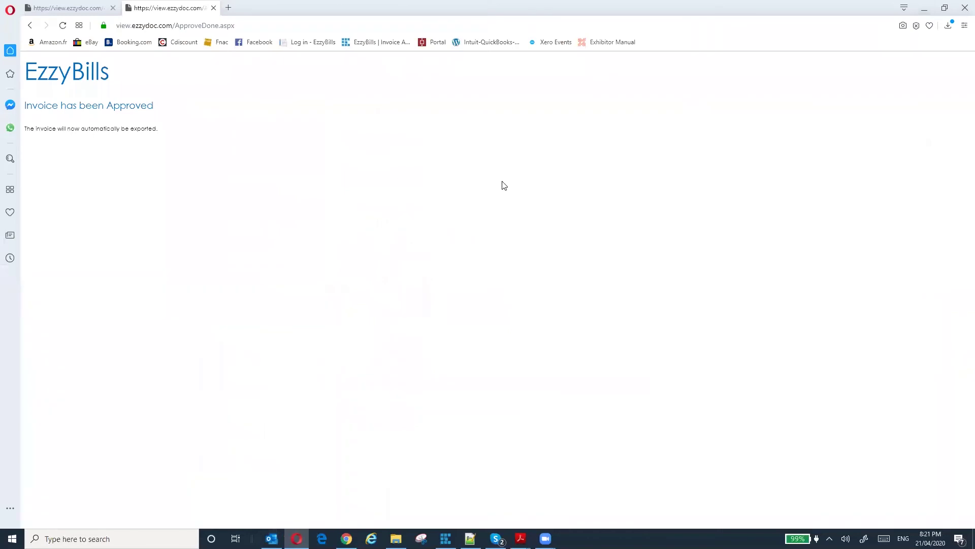
{"action": "left_click", "coordinate": [346, 538]}
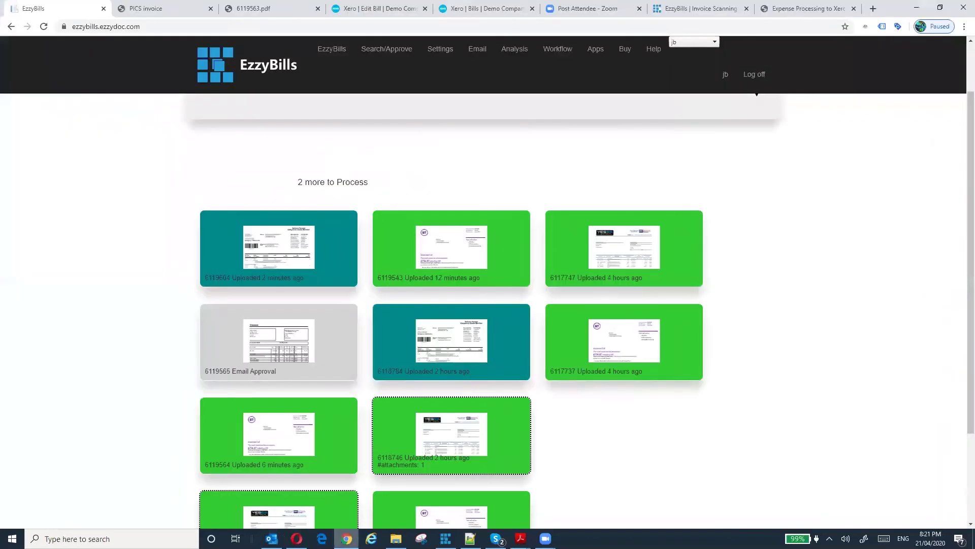
{"action": "mouse_move", "coordinate": [313, 354]}
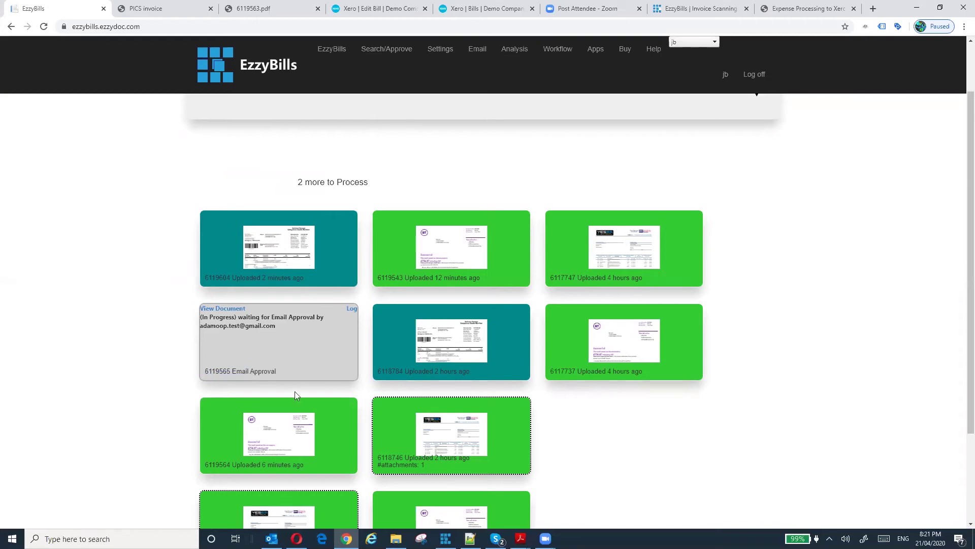
{"action": "left_click", "coordinate": [389, 51]}
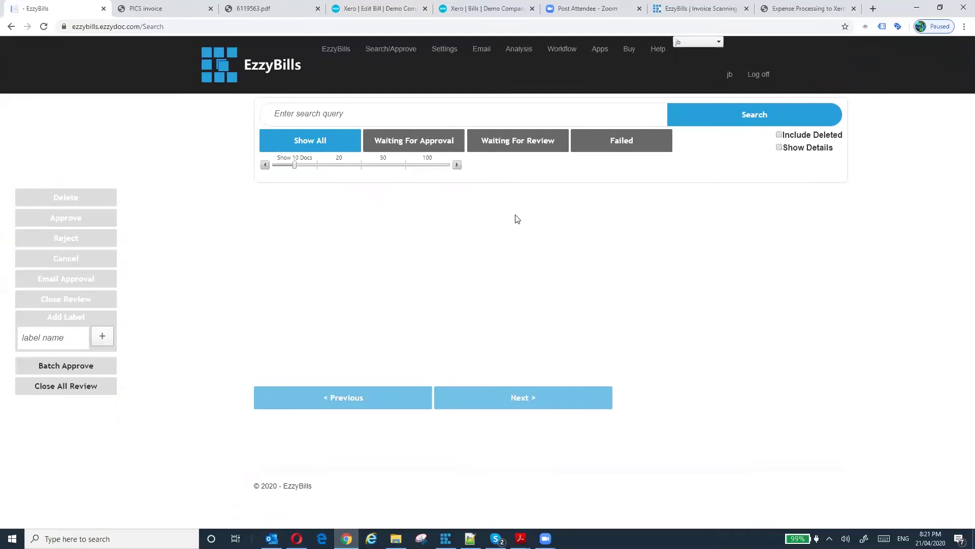
{"action": "left_click", "coordinate": [413, 142]}
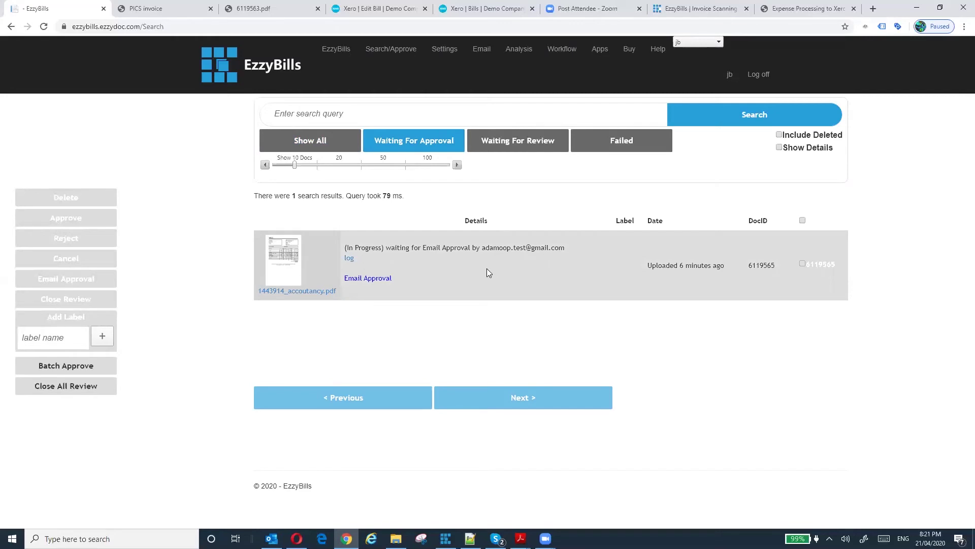
{"action": "left_click", "coordinate": [430, 139]}
Step: Cancel the pending email approval of 1443914_accoutancy.pdf and start a new approval email for it
{"action": "left_click", "coordinate": [802, 263]}
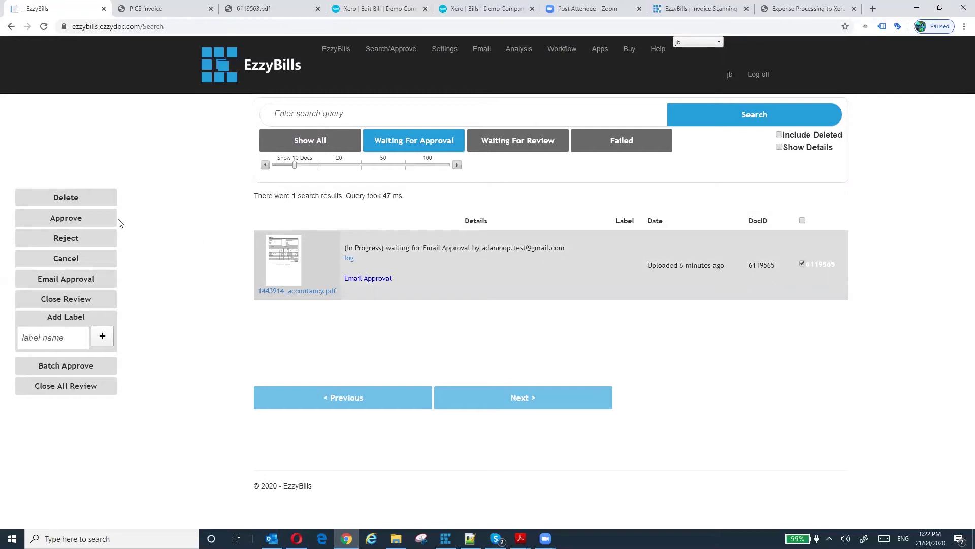
{"action": "left_click", "coordinate": [76, 258]}
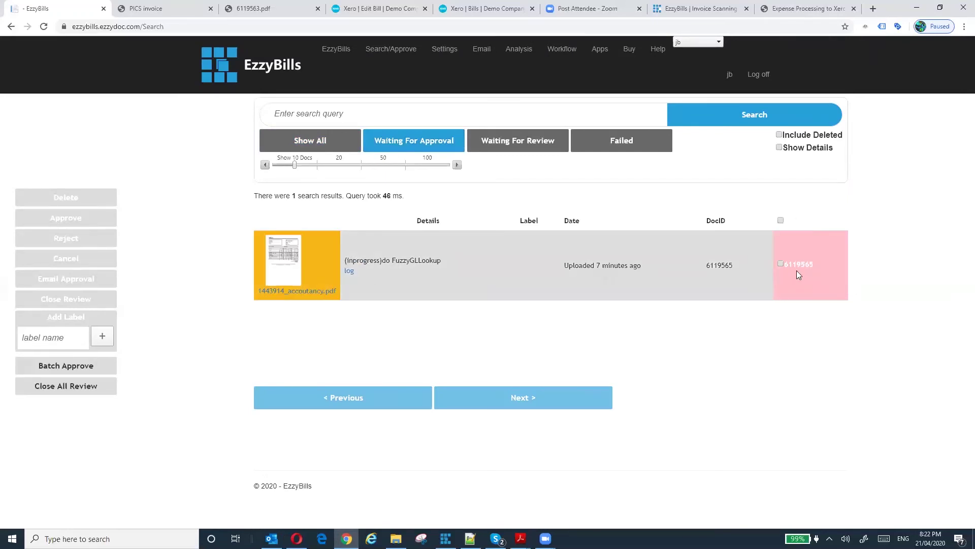
{"action": "left_click", "coordinate": [781, 263]}
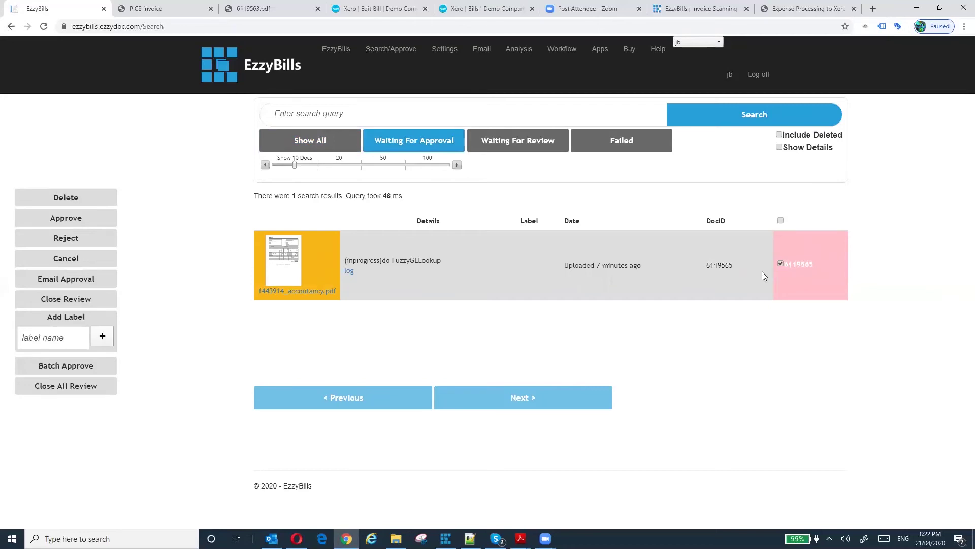
{"action": "left_click", "coordinate": [90, 285]}
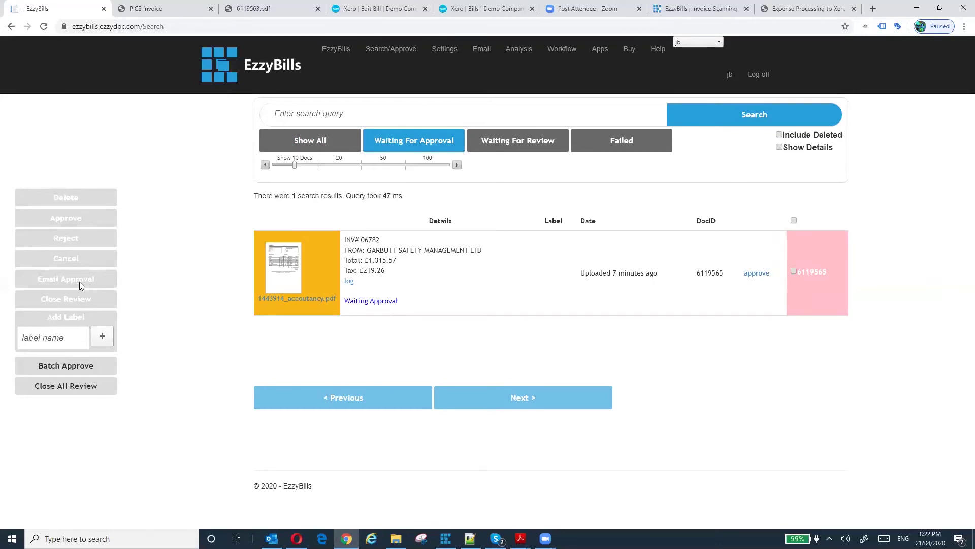
{"action": "left_click", "coordinate": [794, 271]}
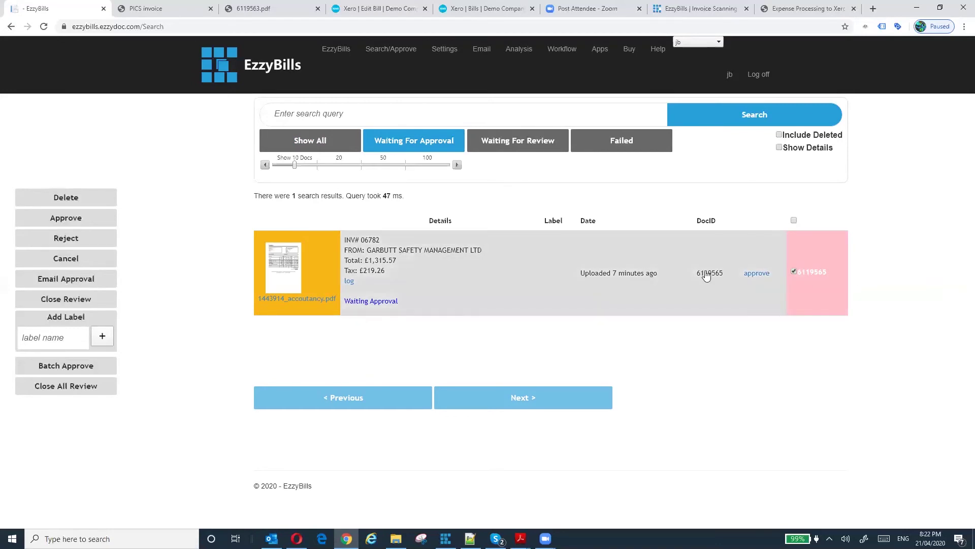
{"action": "left_click", "coordinate": [81, 282]}
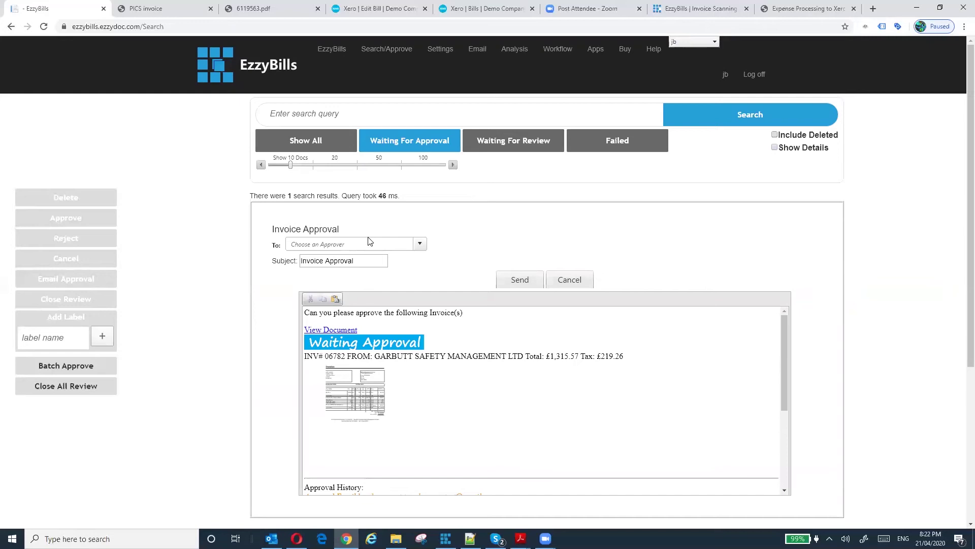
Step: Address the GARBUTT SAFETY MANAGEMENT invoice approval email to the third listed approver and send it
{"action": "left_click", "coordinate": [422, 244]}
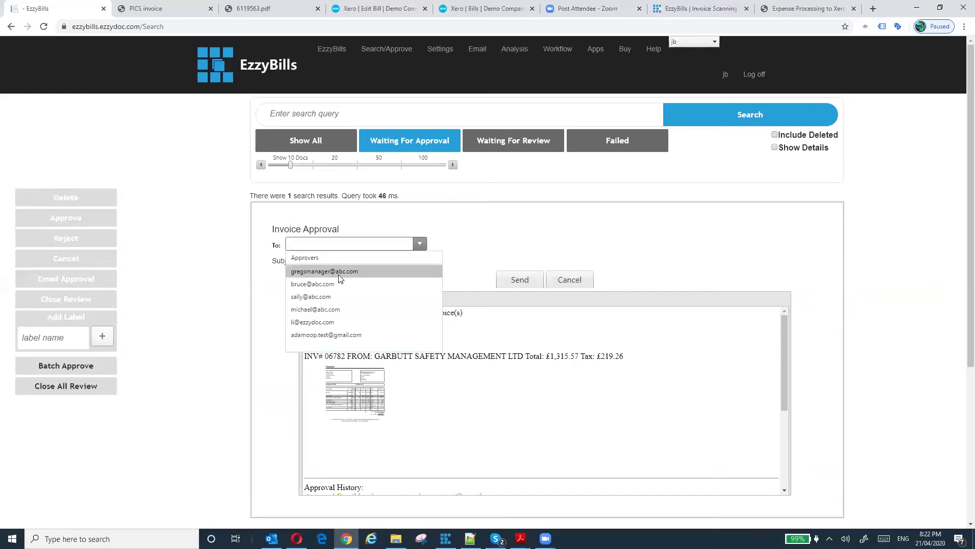
{"action": "left_click", "coordinate": [325, 296]}
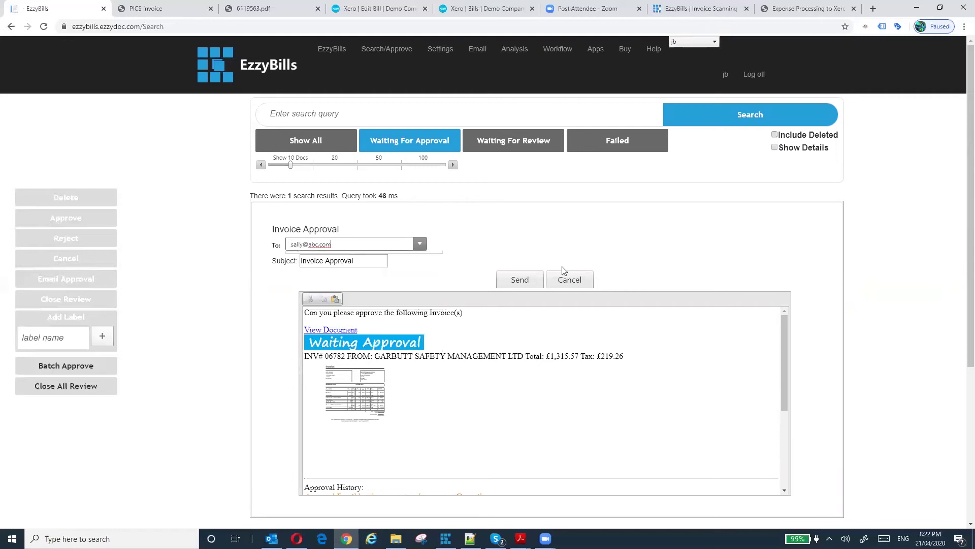
{"action": "scroll", "coordinate": [613, 250], "scroll_direction": "down", "scroll_amount": 1}
{"action": "scroll", "coordinate": [466, 322], "scroll_direction": "down", "scroll_amount": 3}
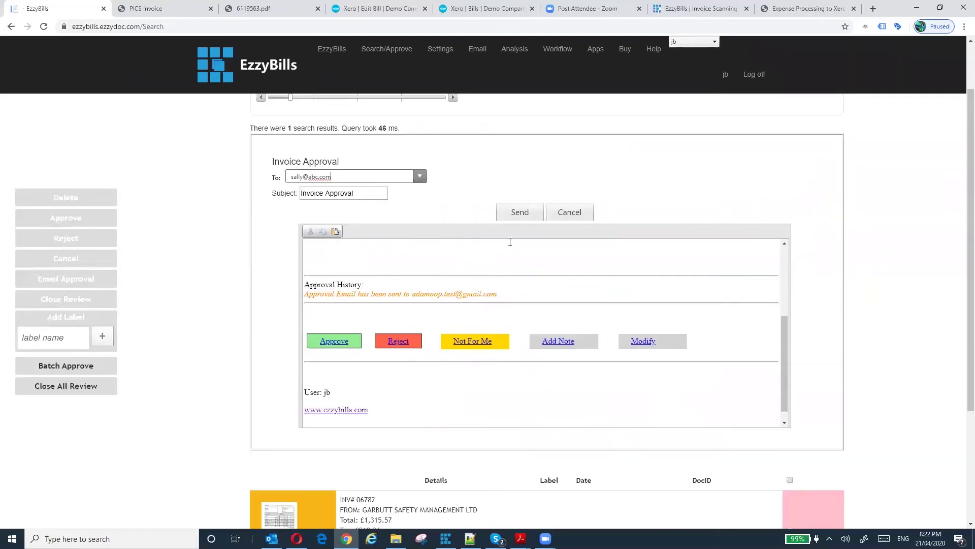
{"action": "left_click", "coordinate": [521, 212]}
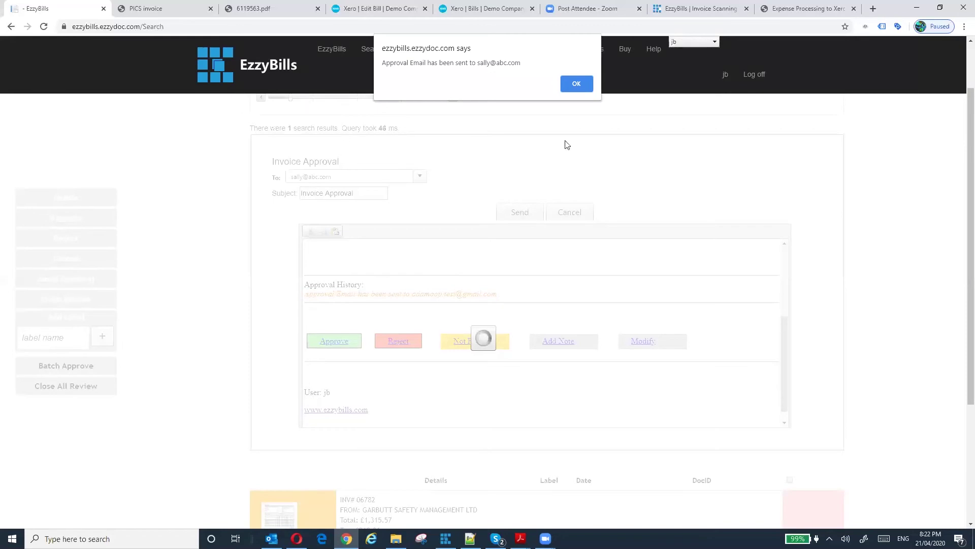
{"action": "left_click", "coordinate": [578, 86]}
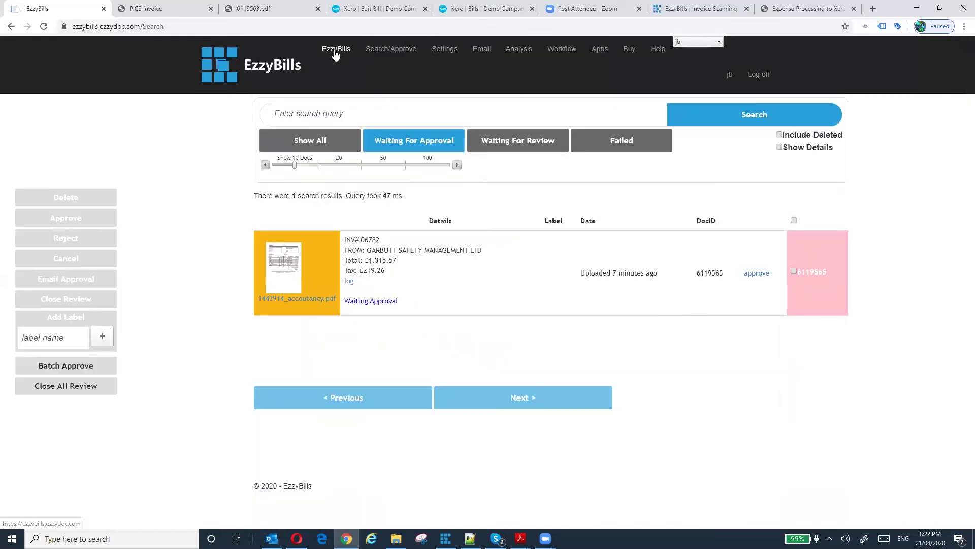
Step: Return to the EzzyBills home page, open the account settings and view the approval workflow options and list of approvers
{"action": "left_click", "coordinate": [335, 51]}
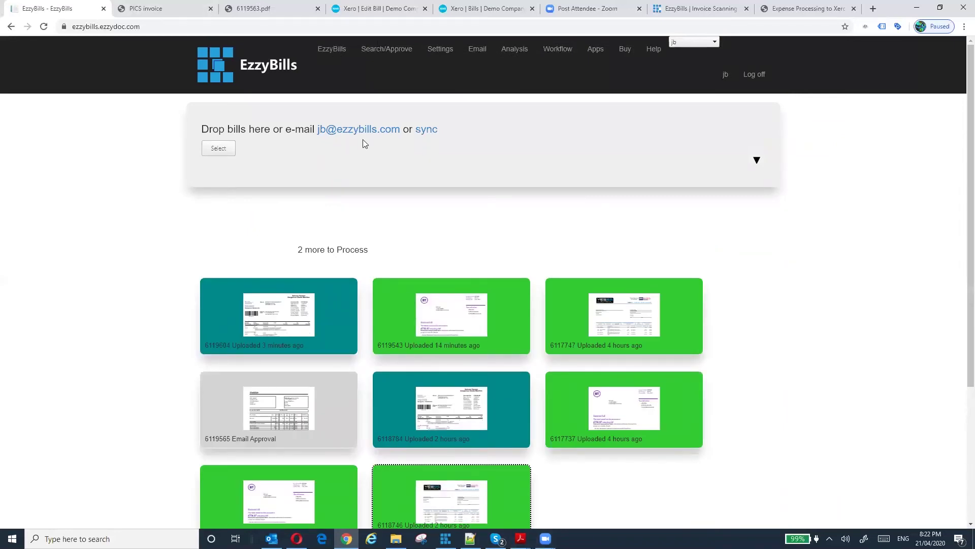
{"action": "left_click", "coordinate": [440, 52]}
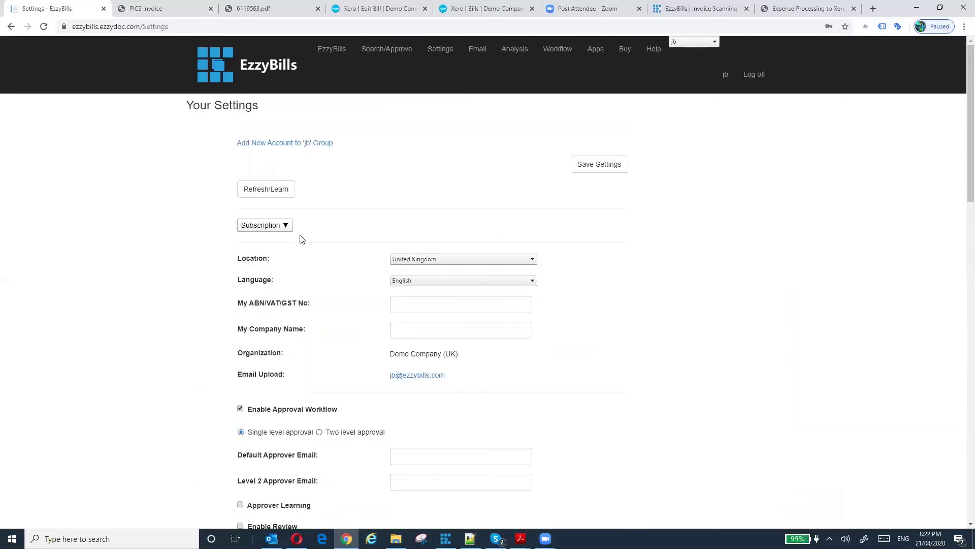
{"action": "scroll", "coordinate": [305, 281], "scroll_direction": "down", "scroll_amount": 3}
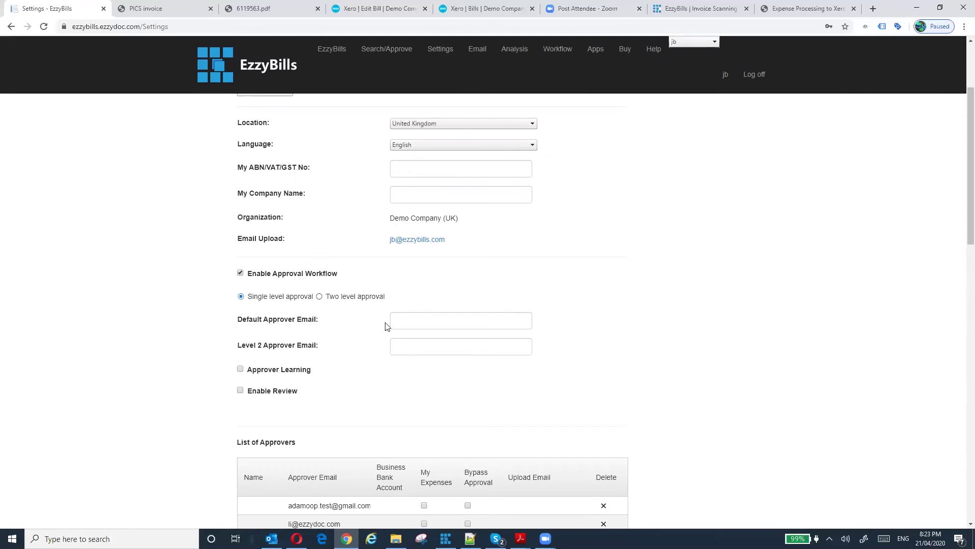
Step: Look at the Default Approver Email and Level 2 Approver Email fields in the approval workflow settings
{"action": "left_click", "coordinate": [410, 322]}
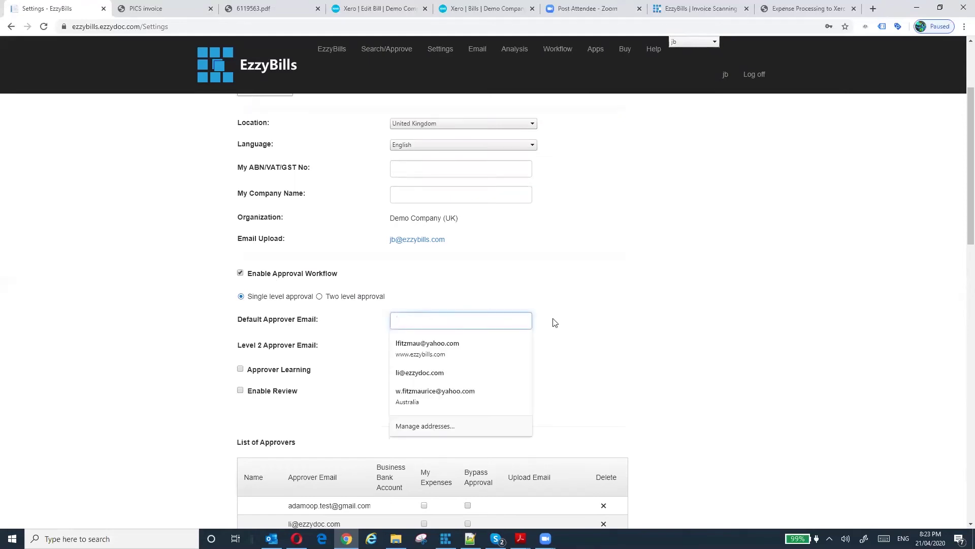
{"action": "left_click", "coordinate": [614, 322]}
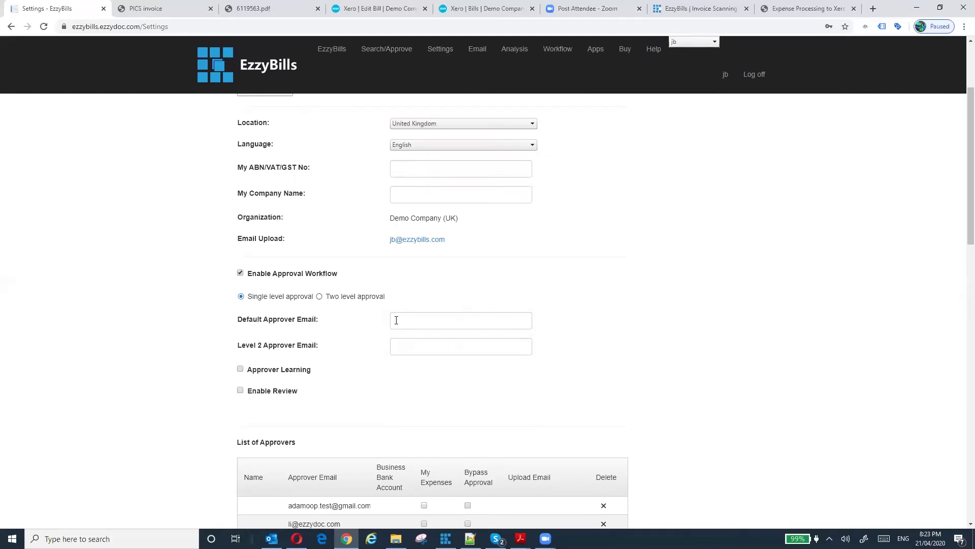
{"action": "left_click", "coordinate": [393, 347]}
{"action": "left_click", "coordinate": [604, 328]}
Step: Open the XEROBILLS APPROVE invoice workflow and review the approval rules of its Submit Approval1 task
{"action": "left_click", "coordinate": [557, 50]}
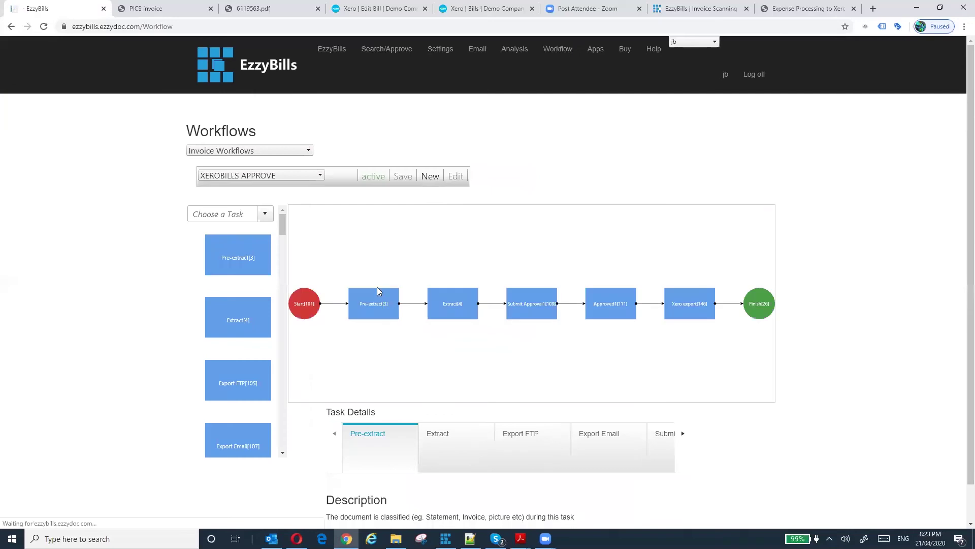
{"action": "left_click", "coordinate": [536, 315]}
{"action": "scroll", "coordinate": [844, 400], "scroll_direction": "down", "scroll_amount": 4}
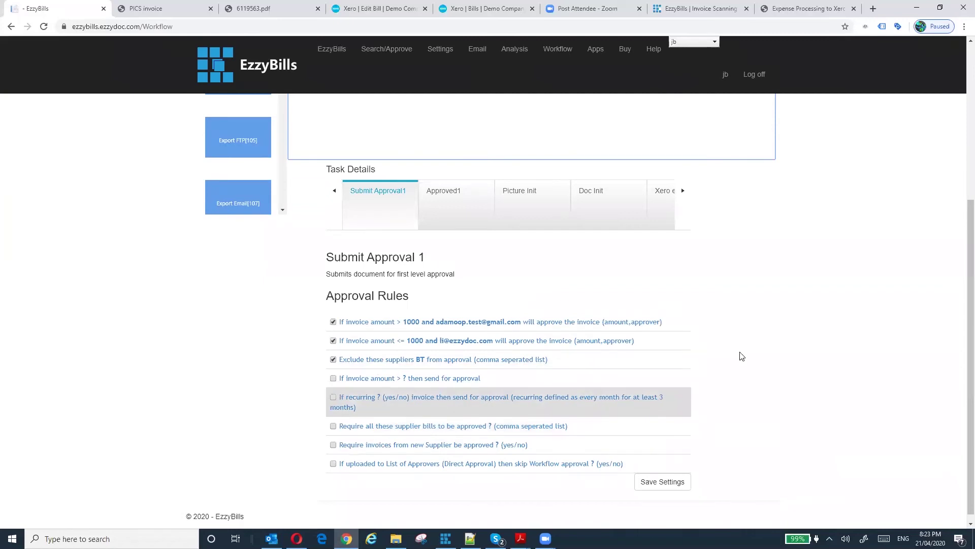
{"action": "scroll", "coordinate": [747, 358], "scroll_direction": "up", "scroll_amount": 3}
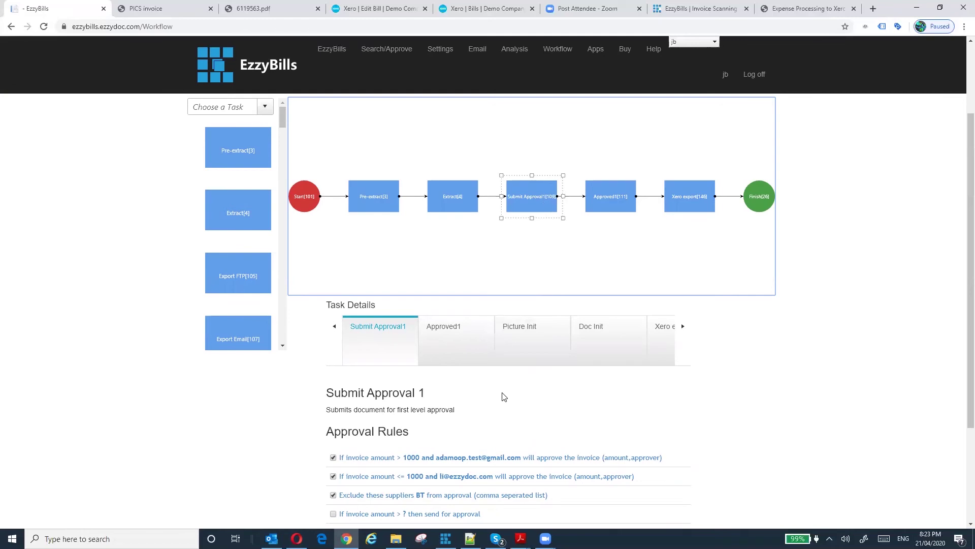
{"action": "scroll", "coordinate": [502, 396], "scroll_direction": "down", "scroll_amount": 1}
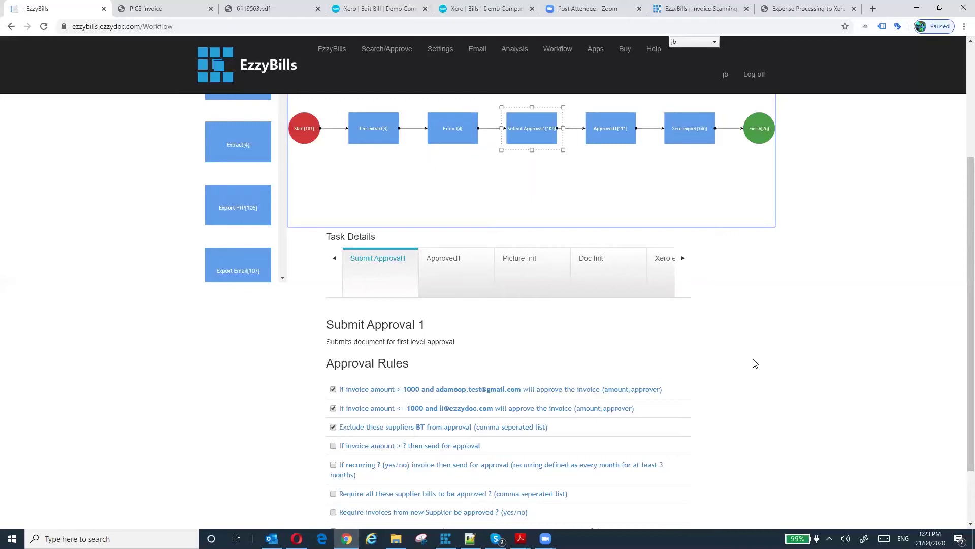
Step: Check the presentation slide on the approvers table, return to the EzzyBills account settings and examine the List of Approvers
{"action": "key", "text": "ctrl+shift+Tab"}
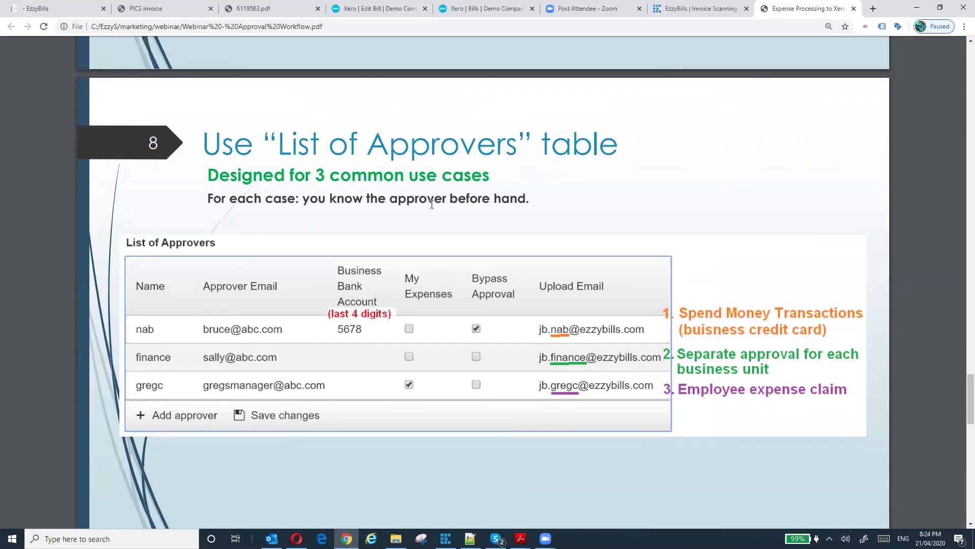
{"action": "left_click", "coordinate": [58, 11]}
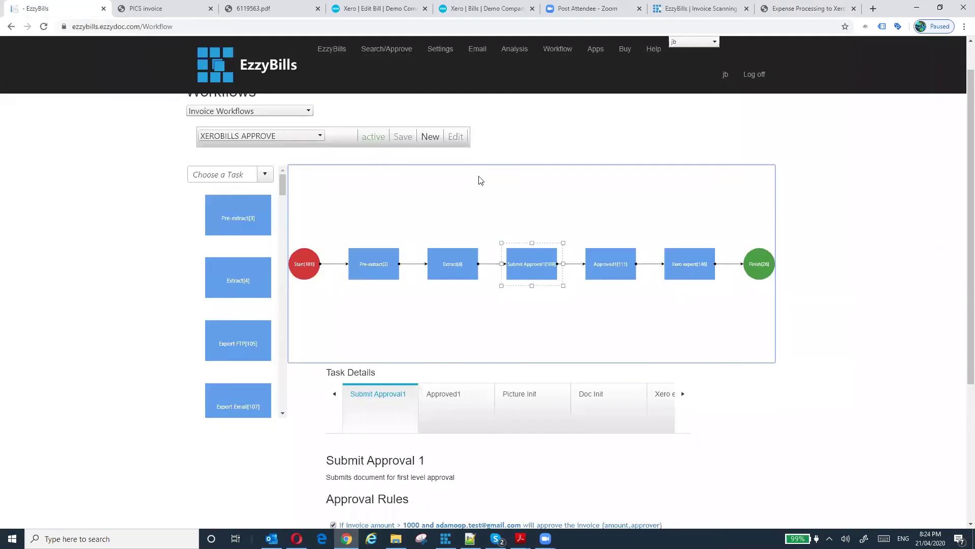
{"action": "left_click", "coordinate": [442, 50]}
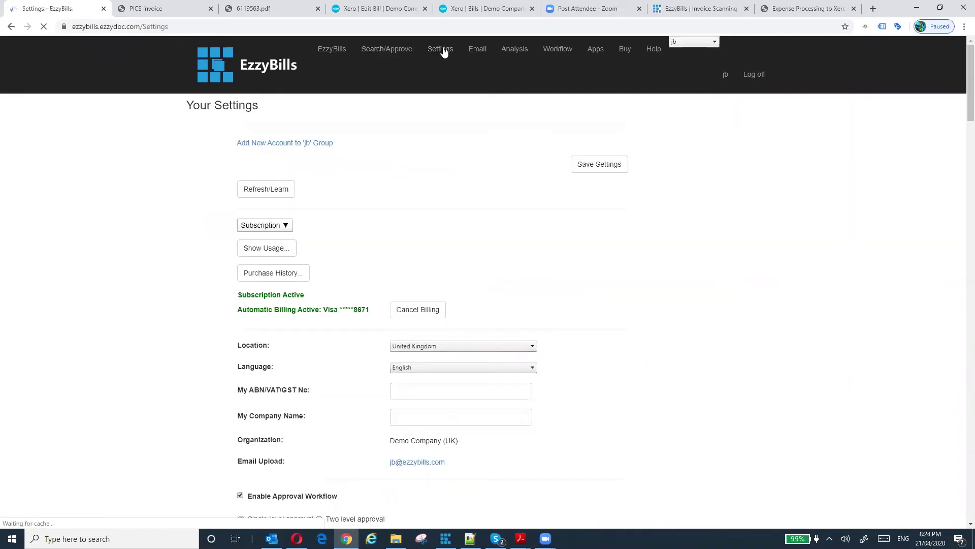
{"action": "scroll", "coordinate": [455, 153], "scroll_direction": "down", "scroll_amount": 4}
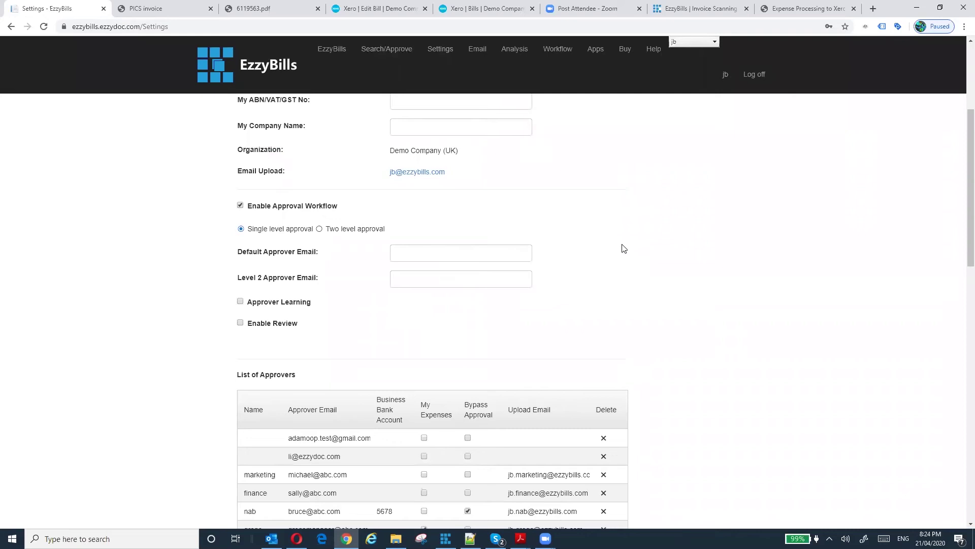
{"action": "scroll", "coordinate": [625, 247], "scroll_direction": "down", "scroll_amount": 1}
{"action": "scroll", "coordinate": [622, 247], "scroll_direction": "down", "scroll_amount": 2}
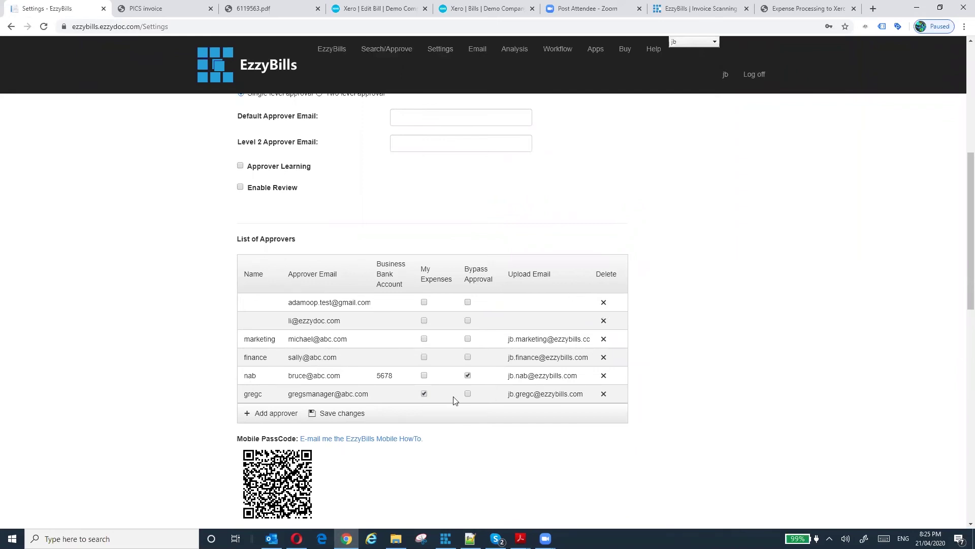
{"action": "scroll", "coordinate": [454, 401], "scroll_direction": "down", "scroll_amount": 1}
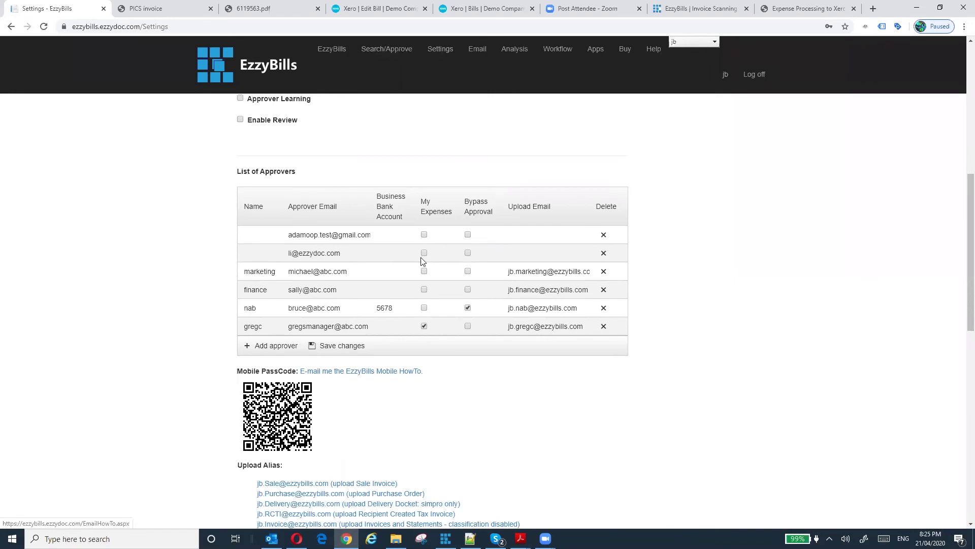
Step: Remove the two unnamed approvers from the List of Approvers in the EzzyBills settings
{"action": "left_click", "coordinate": [806, 6]}
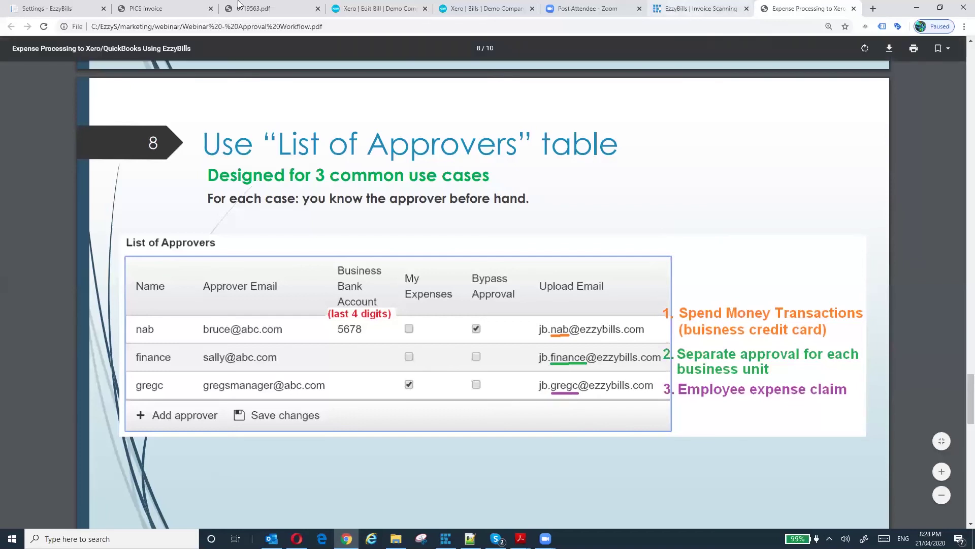
{"action": "left_click", "coordinate": [56, 10]}
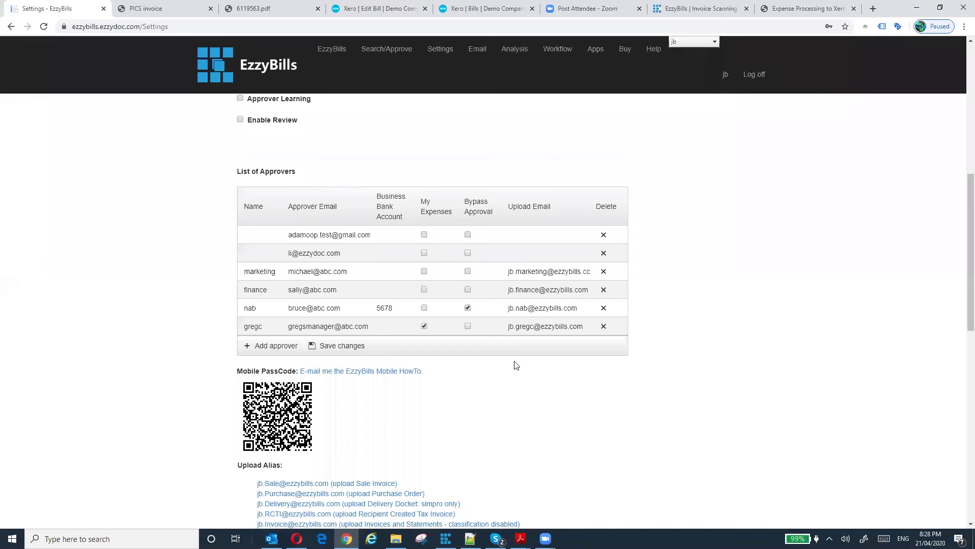
{"action": "left_click", "coordinate": [604, 234]}
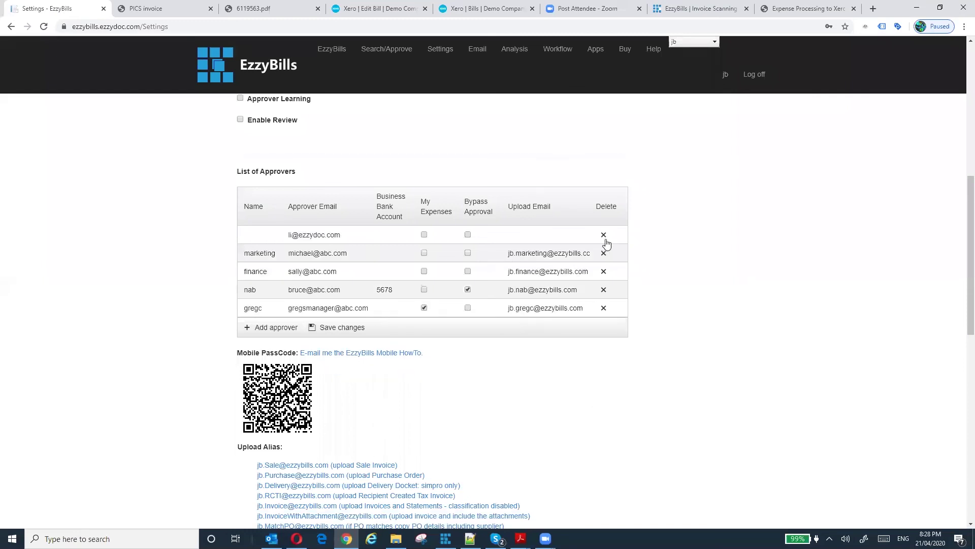
{"action": "left_click", "coordinate": [603, 235]}
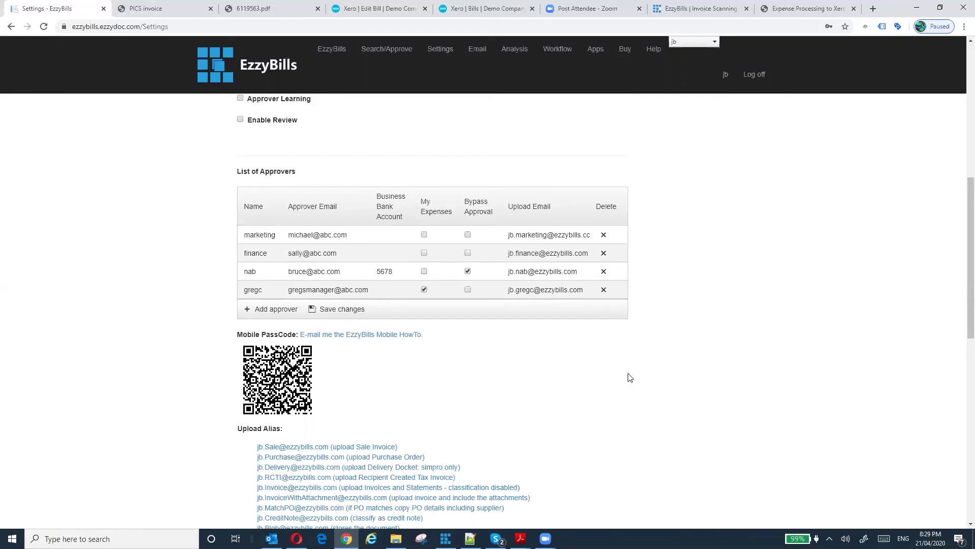
Step: Copy the upload email address of the finance approver from the List of Approvers
{"action": "scroll", "coordinate": [628, 379], "scroll_direction": "up", "scroll_amount": 1}
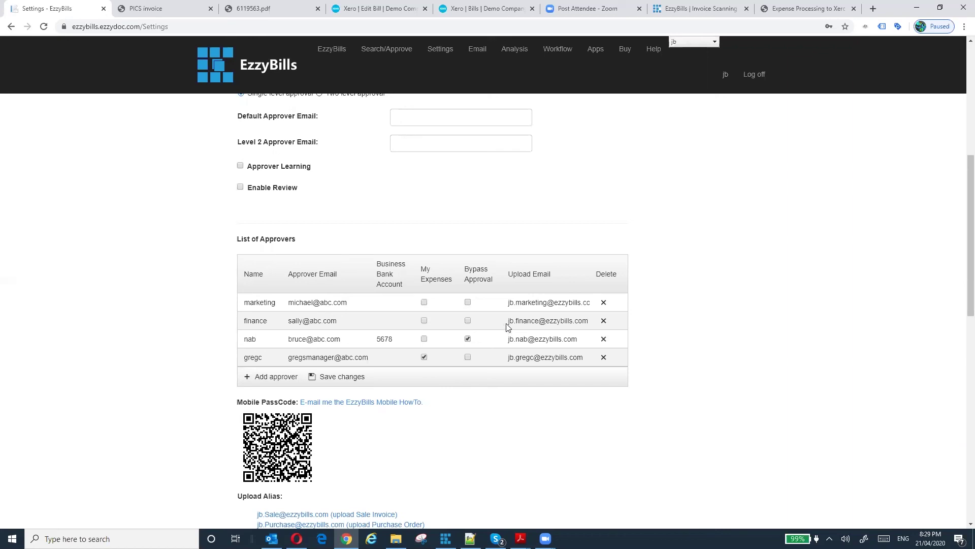
{"action": "left_click_drag", "start_coordinate": [507, 327], "coordinate": [590, 330]}
{"action": "key", "text": "ctrl+c"}
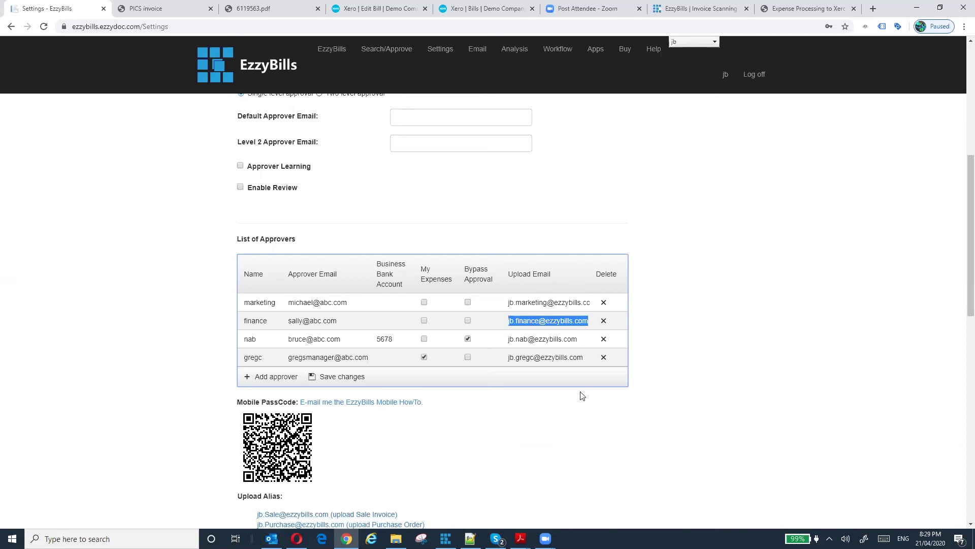
Step: Switch to Outlook and create a new email to the copied finance upload address with the subject "expense"
{"action": "mouse_move", "coordinate": [272, 537]}
{"action": "left_click", "coordinate": [317, 491]}
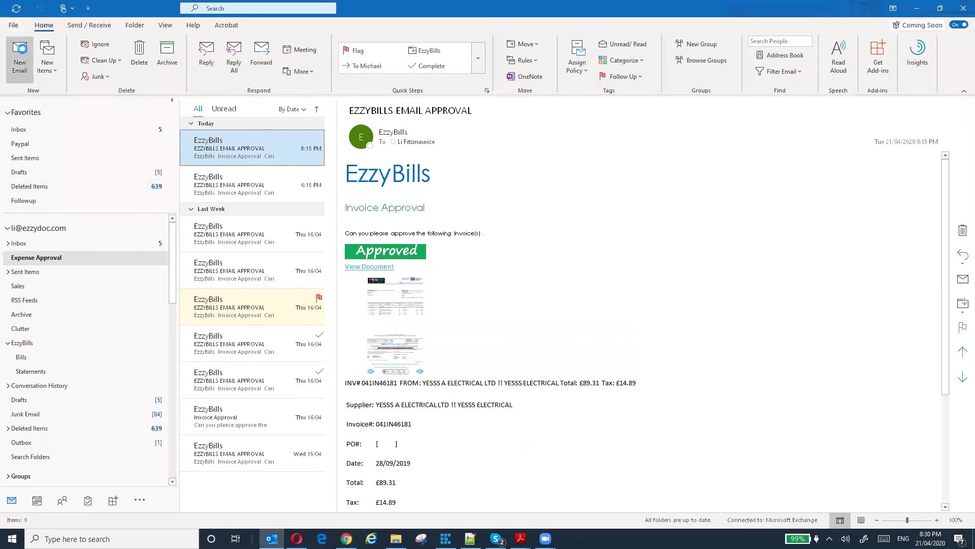
{"action": "left_click", "coordinate": [20, 54]}
{"action": "key", "text": "ctrl+v"}
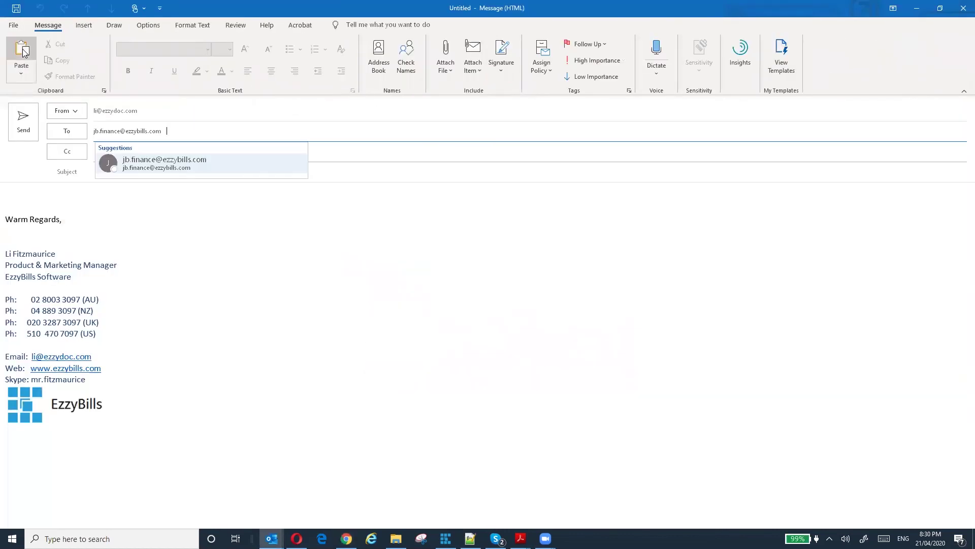
{"action": "left_click", "coordinate": [216, 214]}
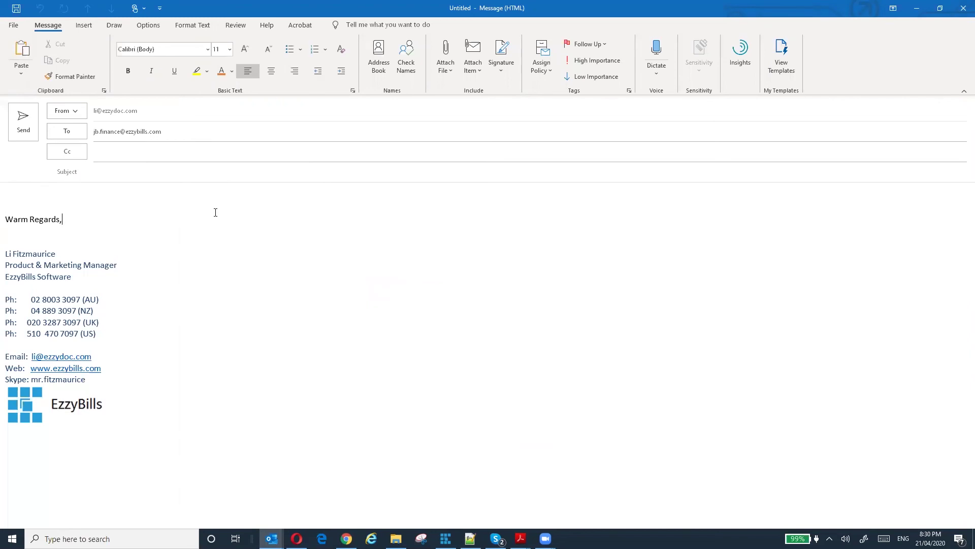
{"action": "left_click", "coordinate": [194, 173]}
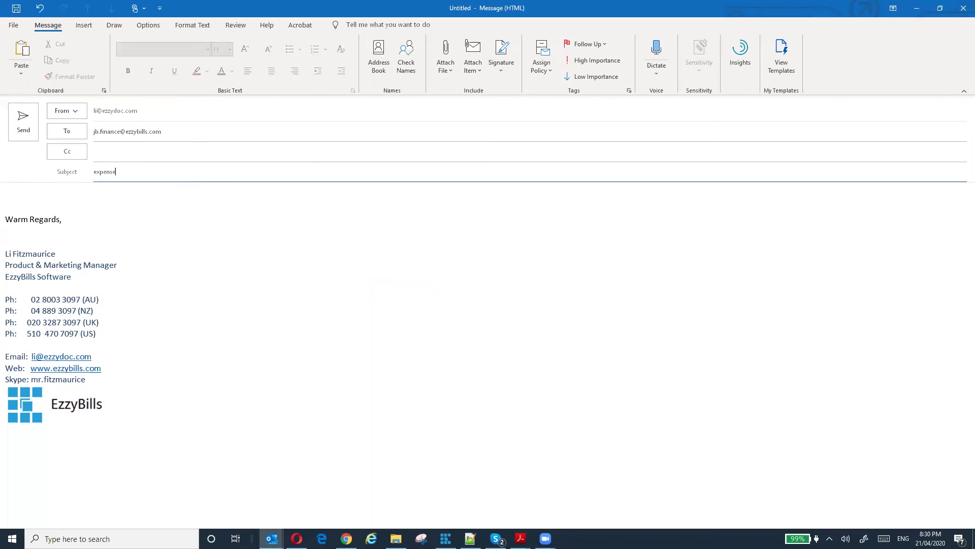
{"action": "type", "text": "expense .."}
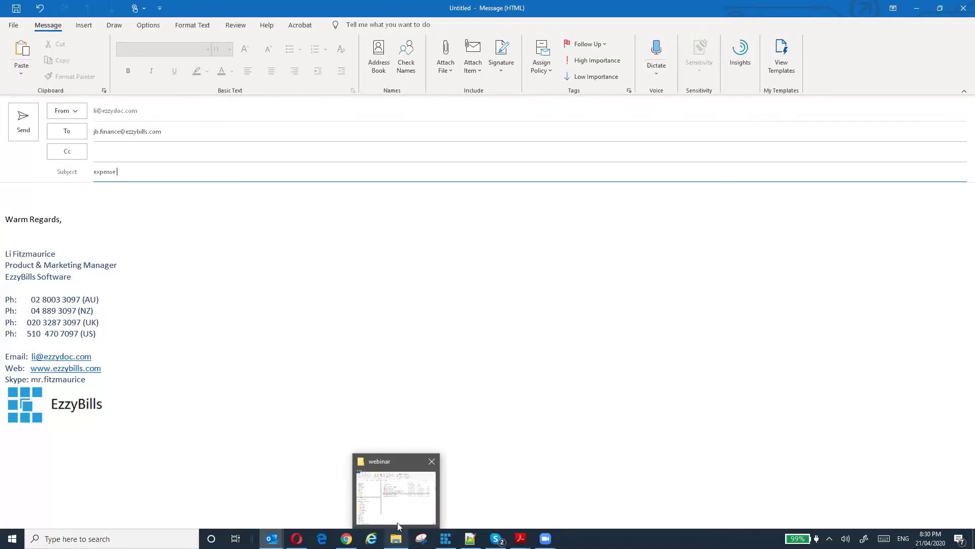
Step: Attach 1443914_accoutancy.pdf from the Desktop folder to the expense email, send it and minimize the file window
{"action": "left_click", "coordinate": [398, 522]}
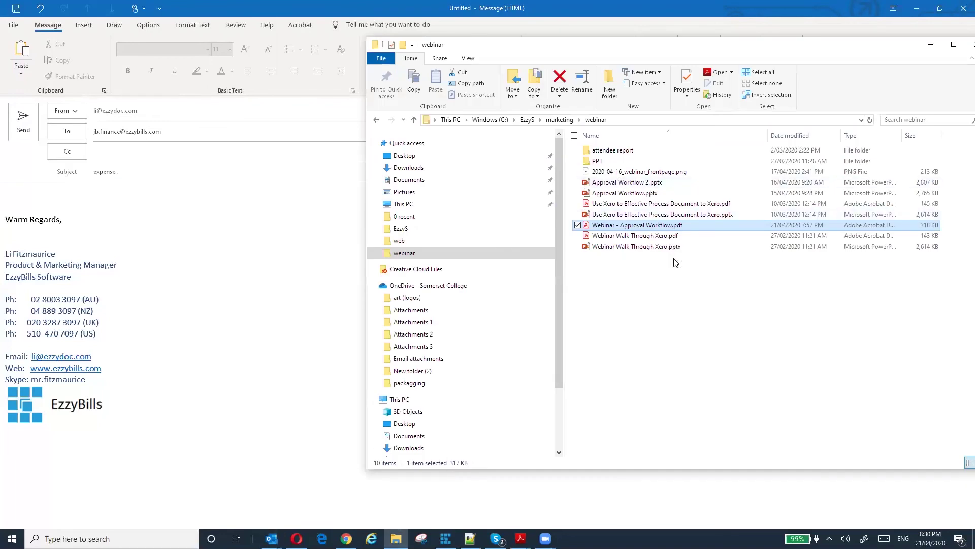
{"action": "left_click", "coordinate": [404, 156]}
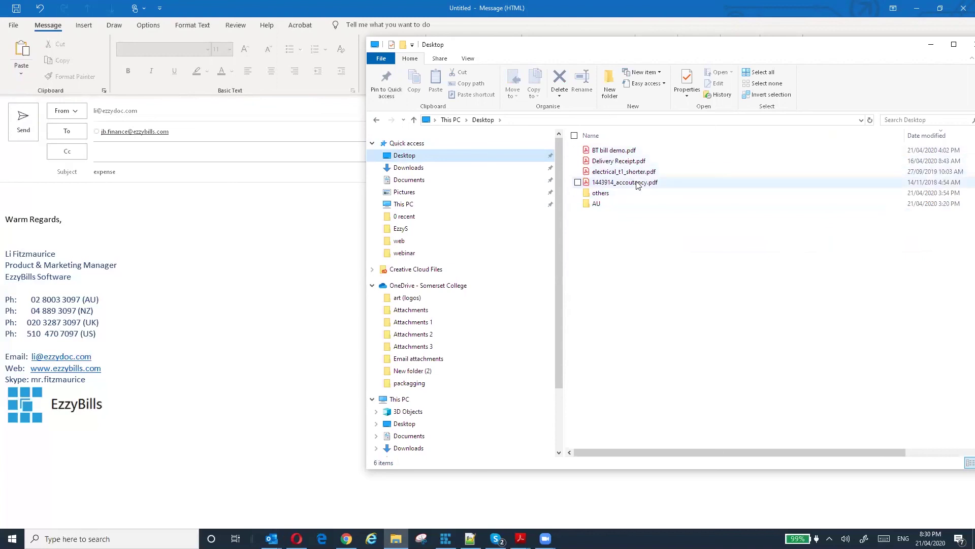
{"action": "left_click_drag", "start_coordinate": [637, 184], "coordinate": [188, 193]}
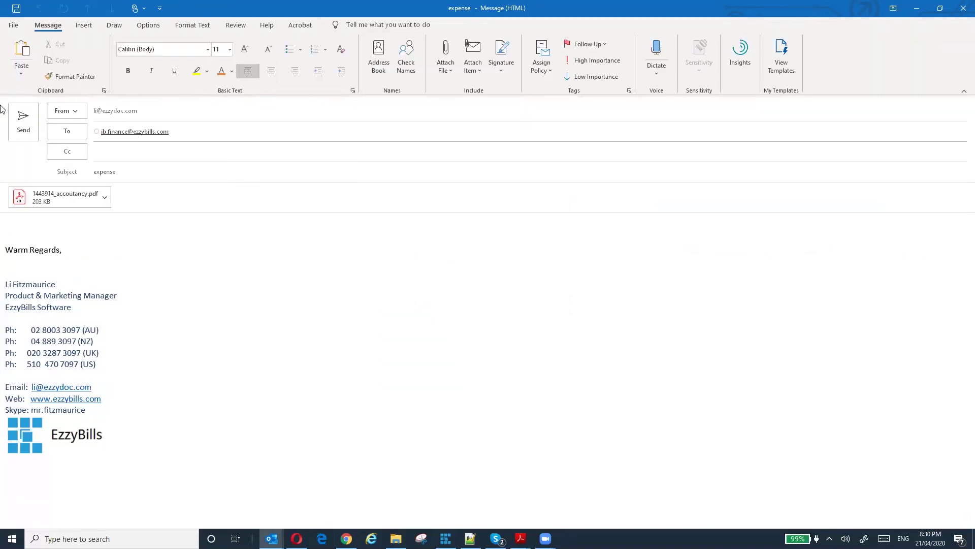
{"action": "left_click", "coordinate": [23, 122]}
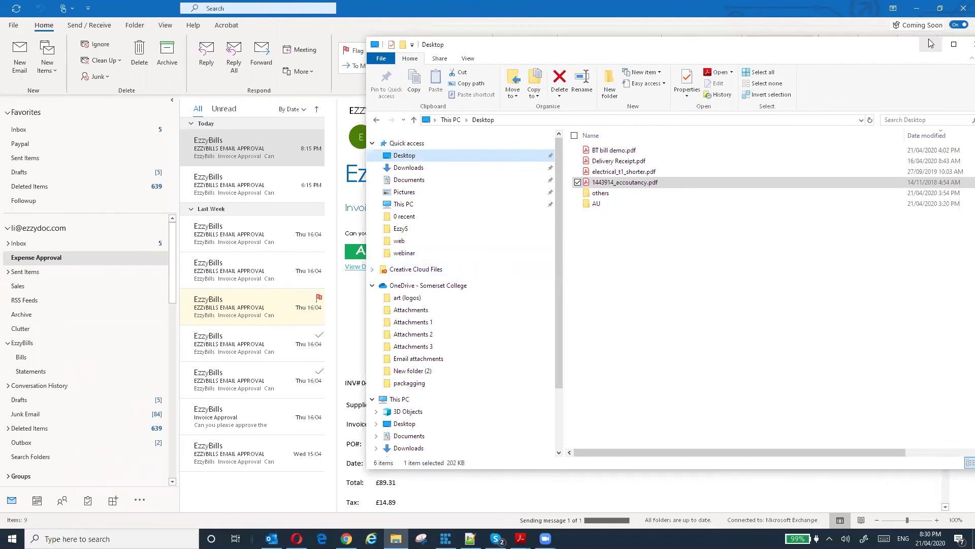
{"action": "left_click_drag", "start_coordinate": [934, 46], "coordinate": [839, 46]}
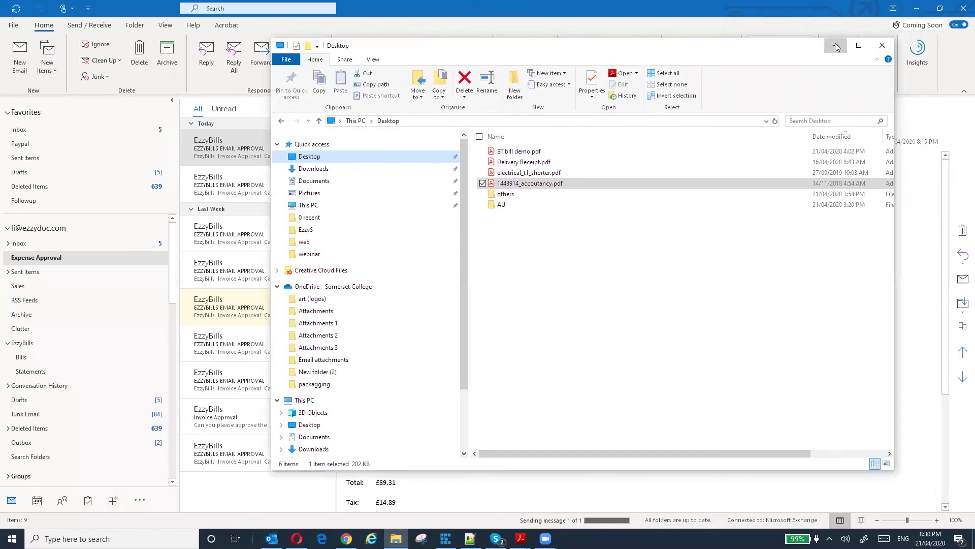
{"action": "left_click", "coordinate": [839, 47]}
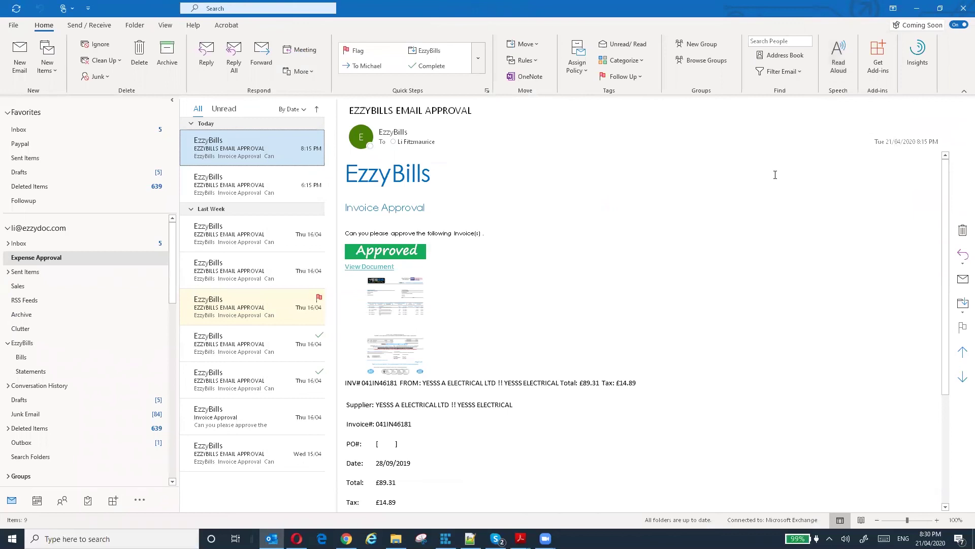
Step: Switch to the webinar presentation in Chrome and review slide 8 on the use cases of the "List of Approvers" table
{"action": "left_click", "coordinate": [916, 8]}
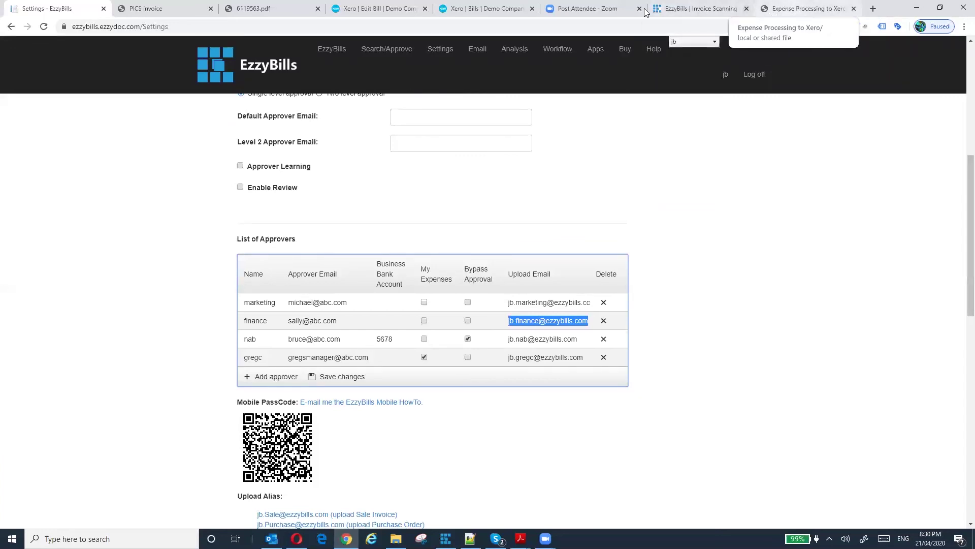
{"action": "left_click", "coordinate": [807, 8]}
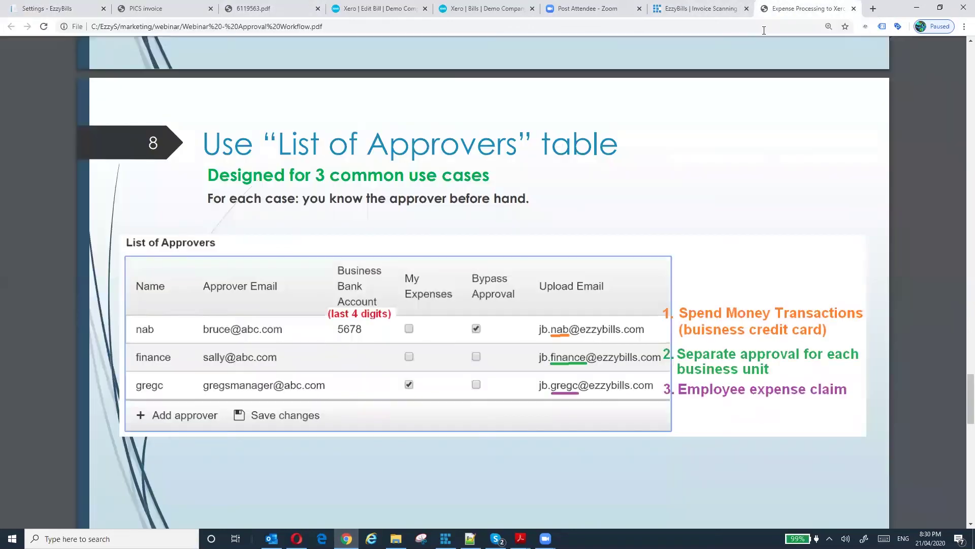
{"action": "scroll", "coordinate": [665, 275], "scroll_direction": "down", "scroll_amount": 10}
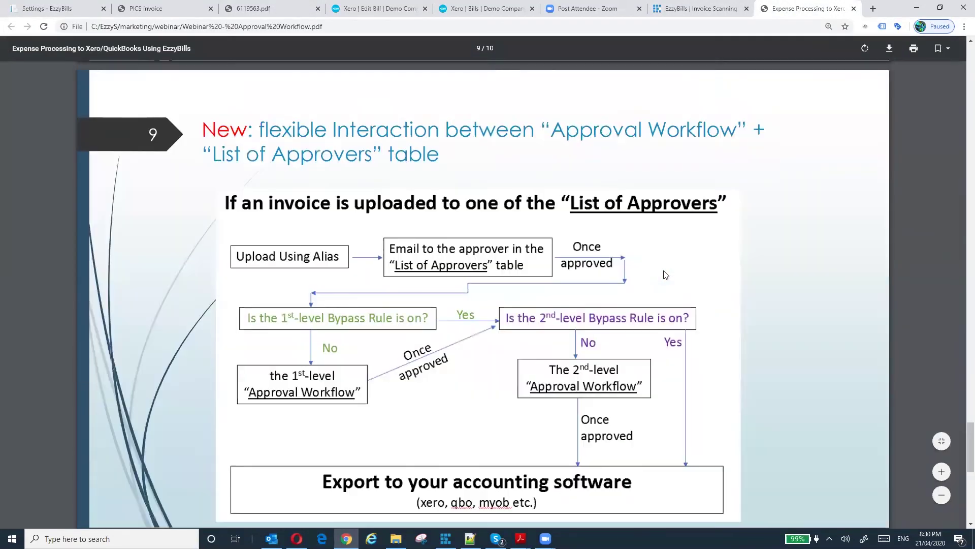
{"action": "scroll", "coordinate": [665, 275], "scroll_direction": "up", "scroll_amount": 5}
{"action": "scroll", "coordinate": [664, 274], "scroll_direction": "up", "scroll_amount": 15}
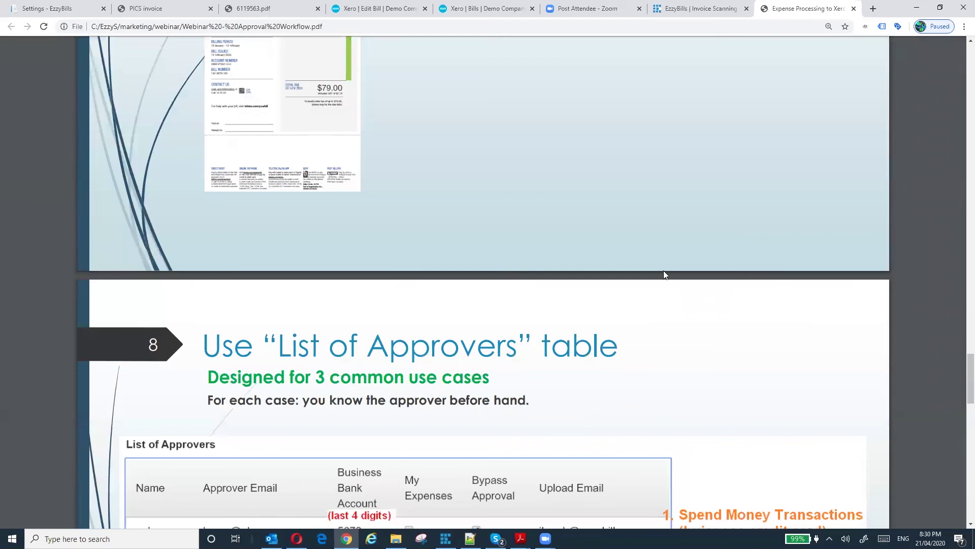
{"action": "scroll", "coordinate": [665, 275], "scroll_direction": "down", "scroll_amount": 5}
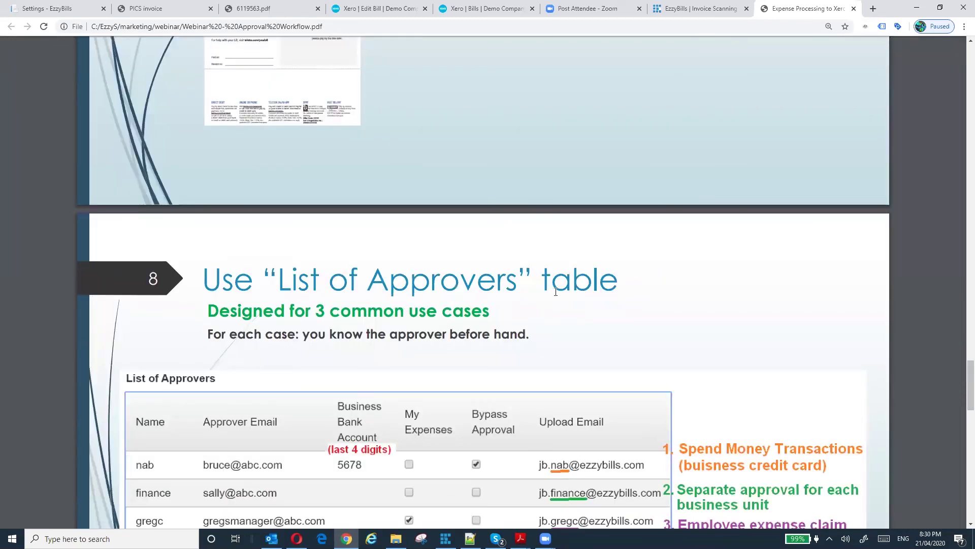
{"action": "scroll", "coordinate": [652, 309], "scroll_direction": "down", "scroll_amount": 4}
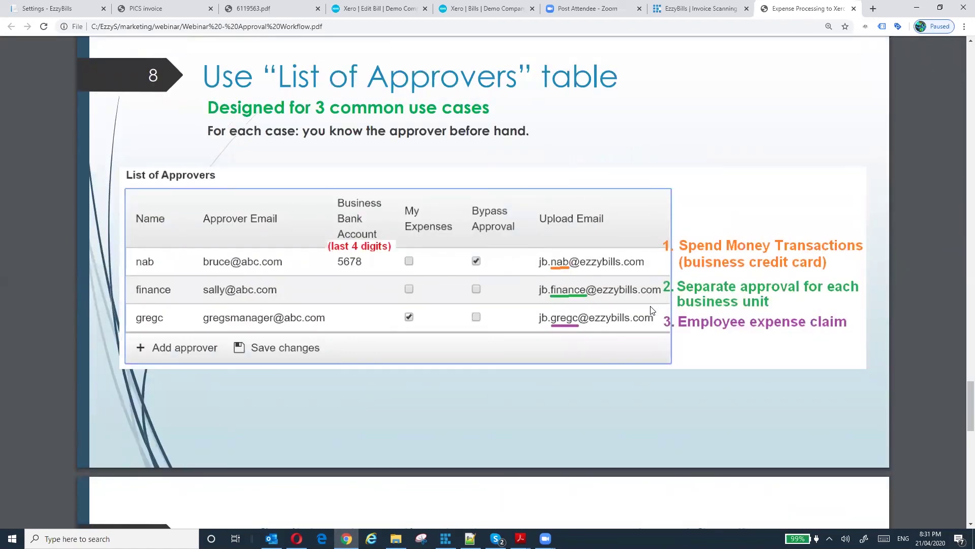
Step: Return from the presentation to the EzzyBills settings and review the approval workflow options and the List of Approvers
{"action": "scroll", "coordinate": [652, 310], "scroll_direction": "down", "scroll_amount": 4}
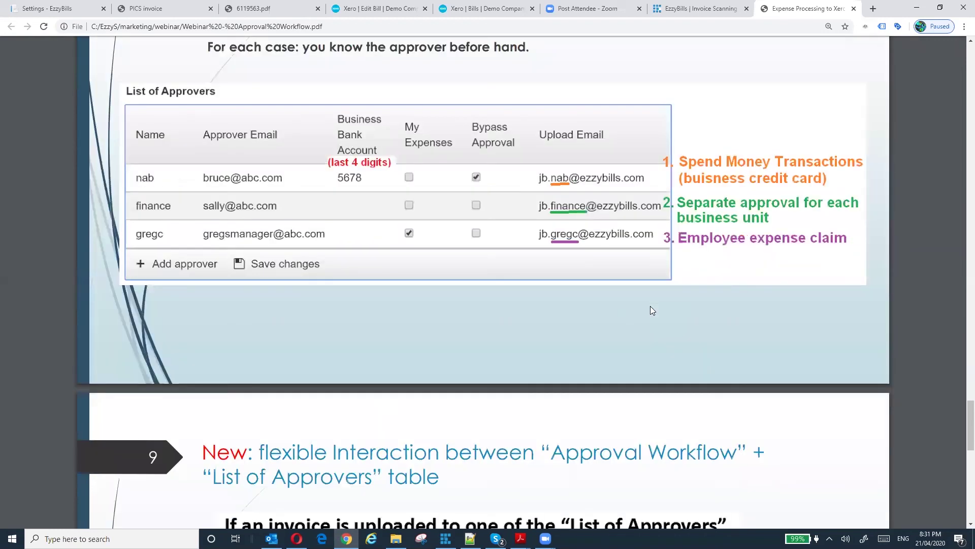
{"action": "scroll", "coordinate": [650, 308], "scroll_direction": "up", "scroll_amount": 3}
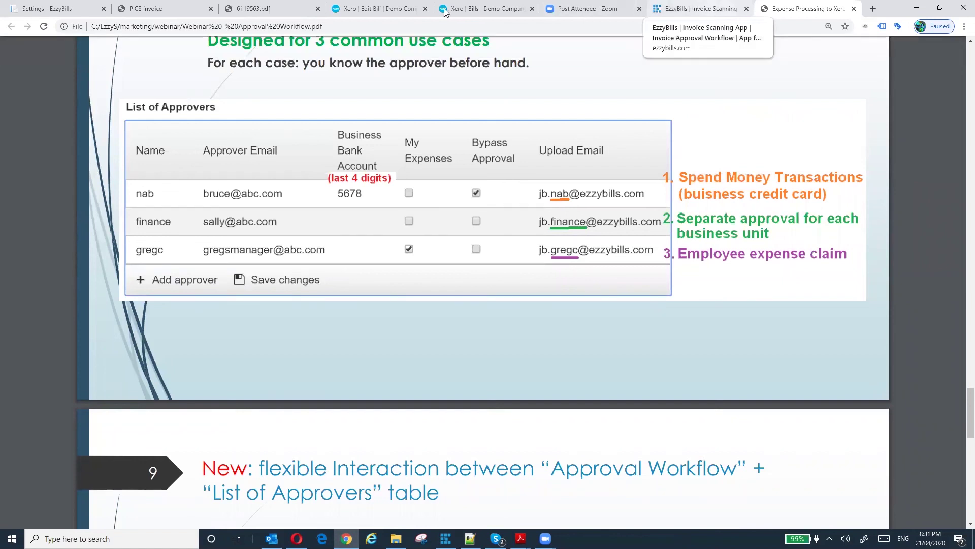
{"action": "left_click", "coordinate": [48, 9]}
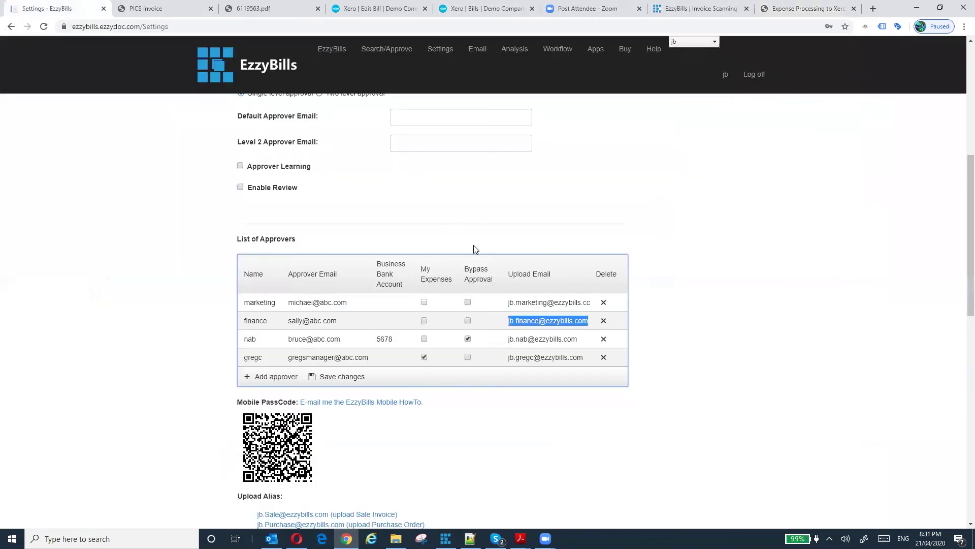
{"action": "scroll", "coordinate": [474, 249], "scroll_direction": "up", "scroll_amount": 3}
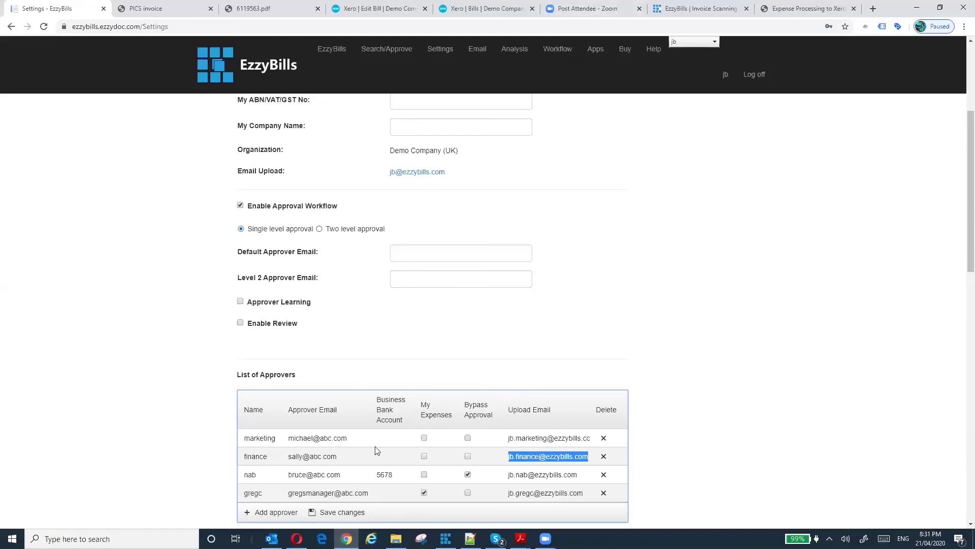
Step: In the workflow's Submit Approval 1 task, enable the rule skipping workflow approval for uploads to the List of Approvers and set it to yes
{"action": "left_click", "coordinate": [557, 51]}
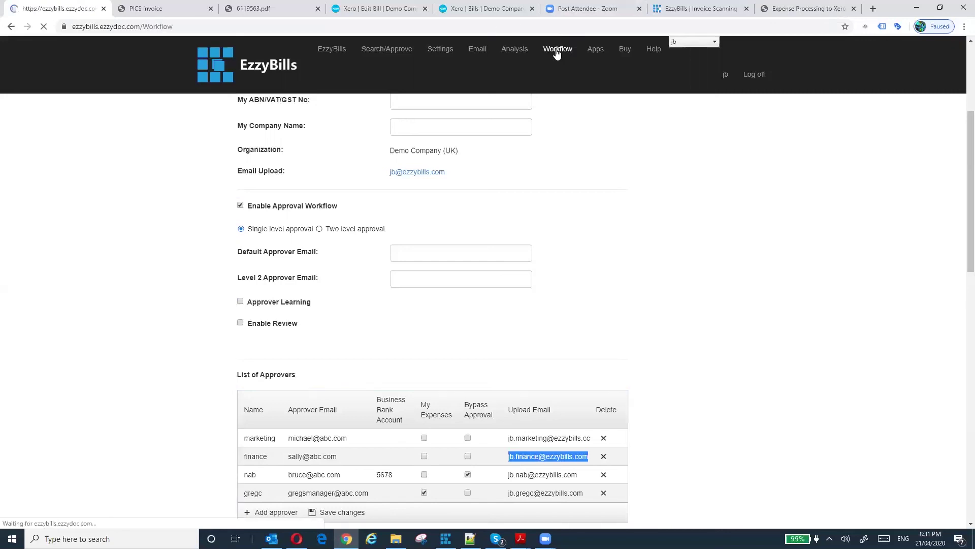
{"action": "left_click", "coordinate": [537, 312]}
{"action": "scroll", "coordinate": [950, 236], "scroll_direction": "down", "scroll_amount": 1}
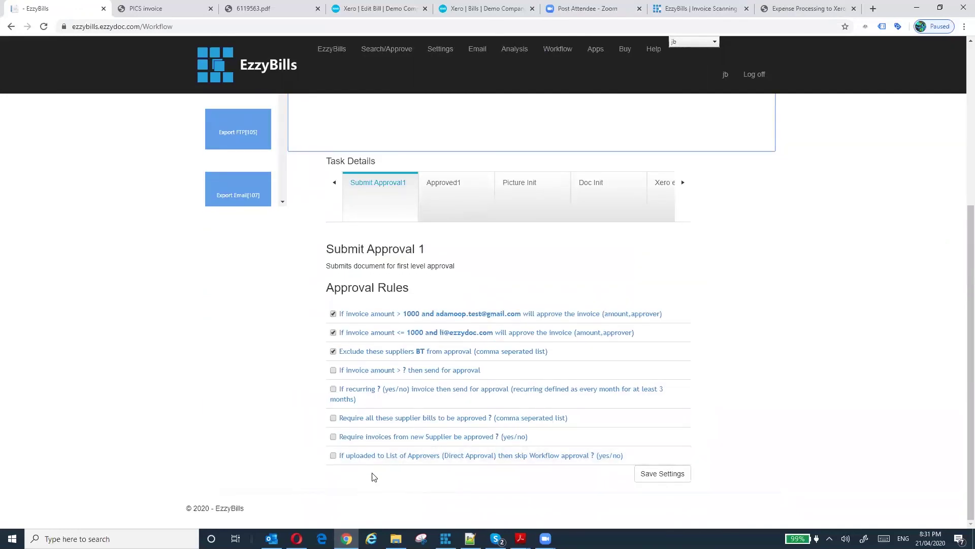
{"action": "left_click", "coordinate": [333, 456]}
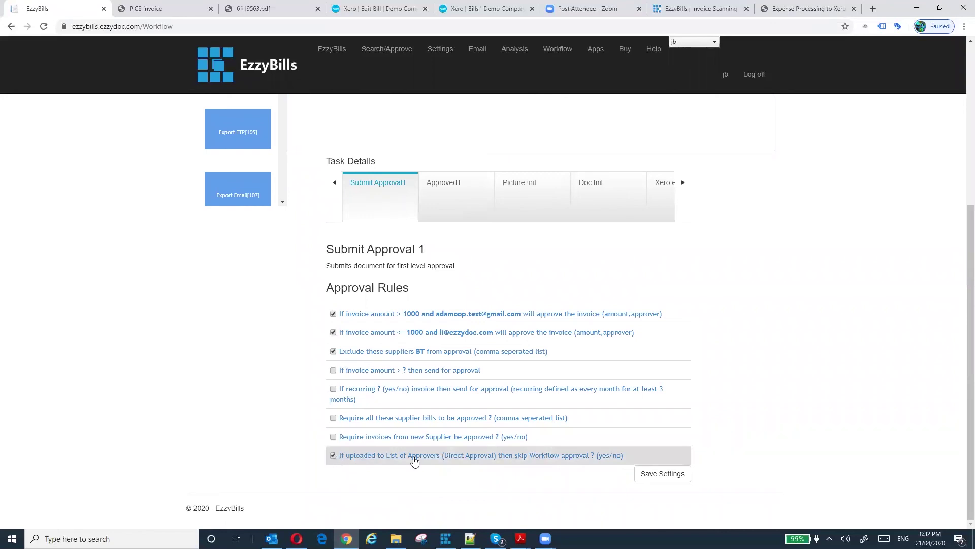
{"action": "left_click", "coordinate": [523, 456]}
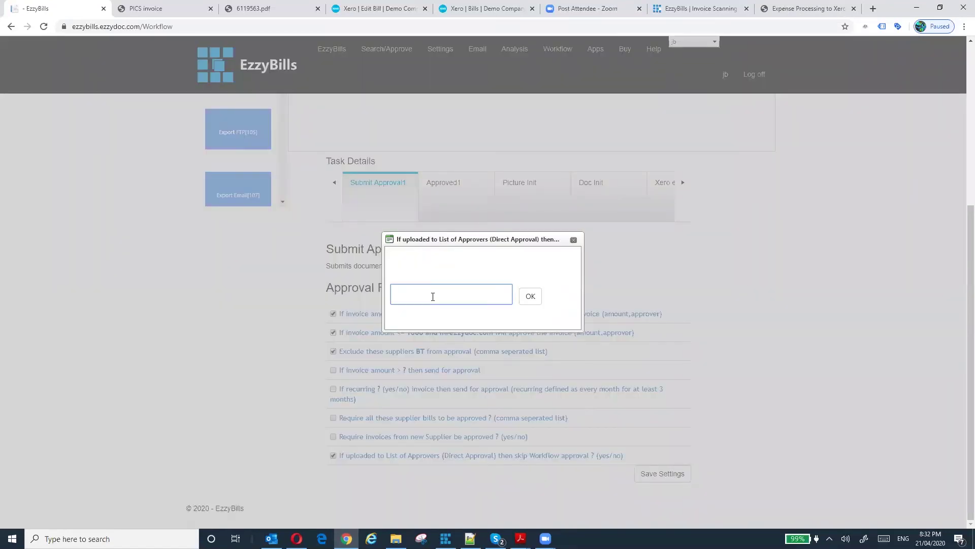
{"action": "left_click", "coordinate": [531, 296]}
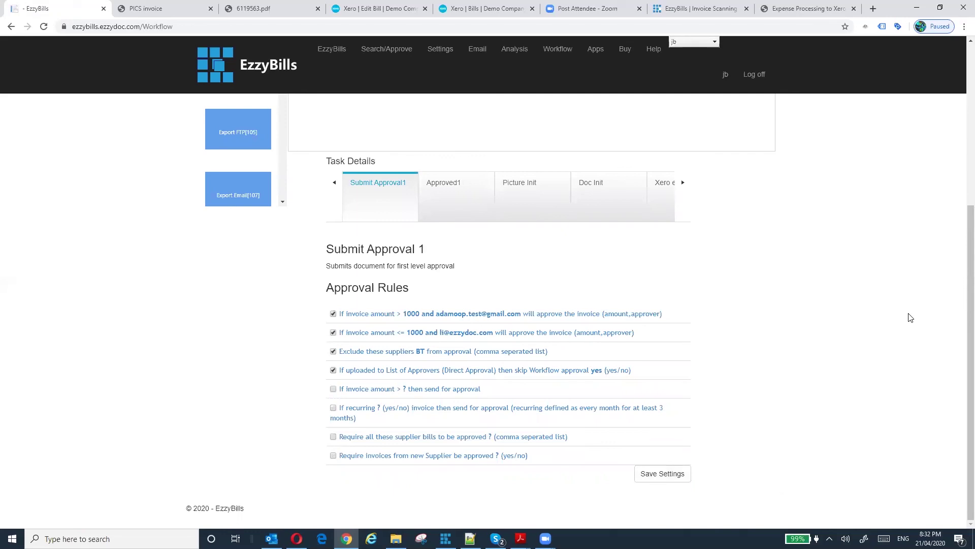
{"action": "scroll", "coordinate": [911, 317], "scroll_direction": "up", "scroll_amount": 4}
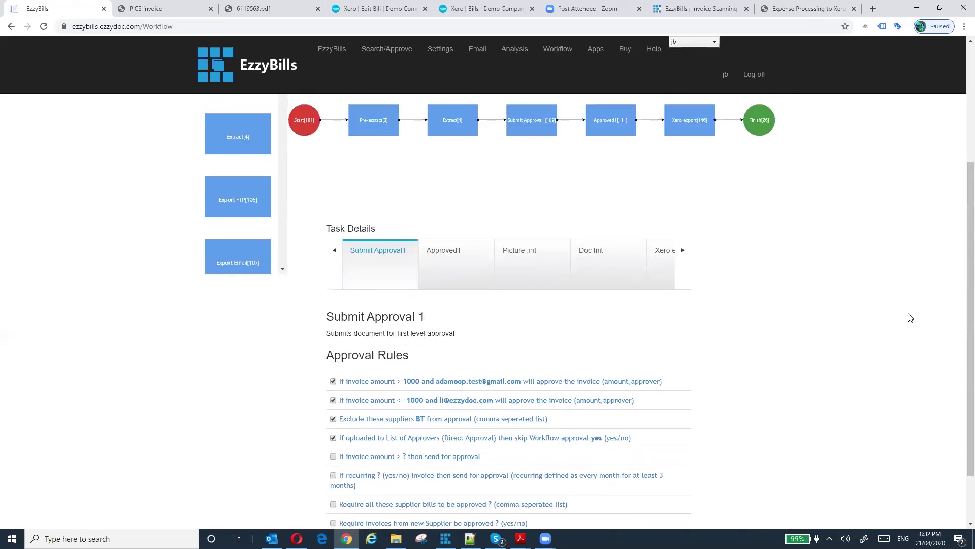
{"action": "scroll", "coordinate": [910, 318], "scroll_direction": "down", "scroll_amount": 2}
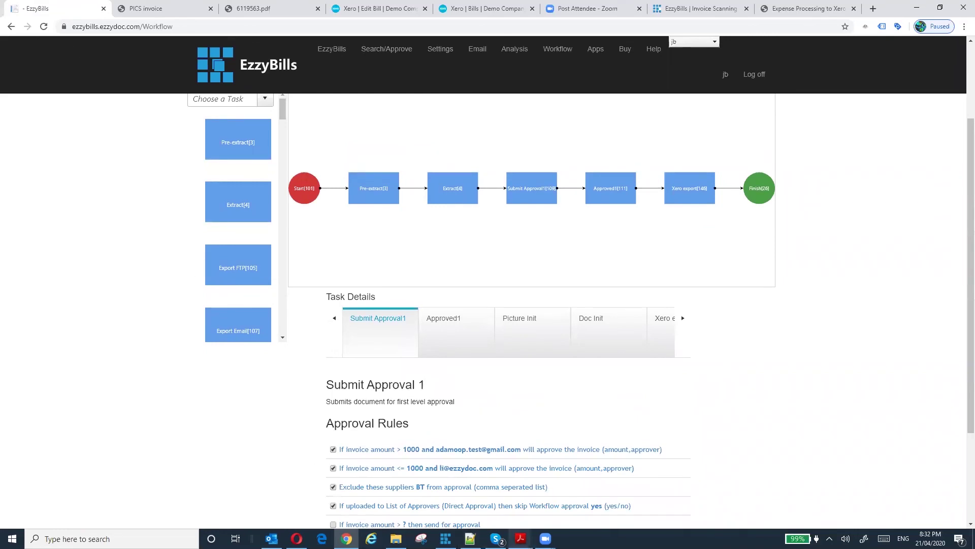
Step: Switch to the webinar presentation and review slide 9 on the interaction between "Approval Workflow" and the "List of Approvers" table
{"action": "mouse_move", "coordinate": [520, 538]}
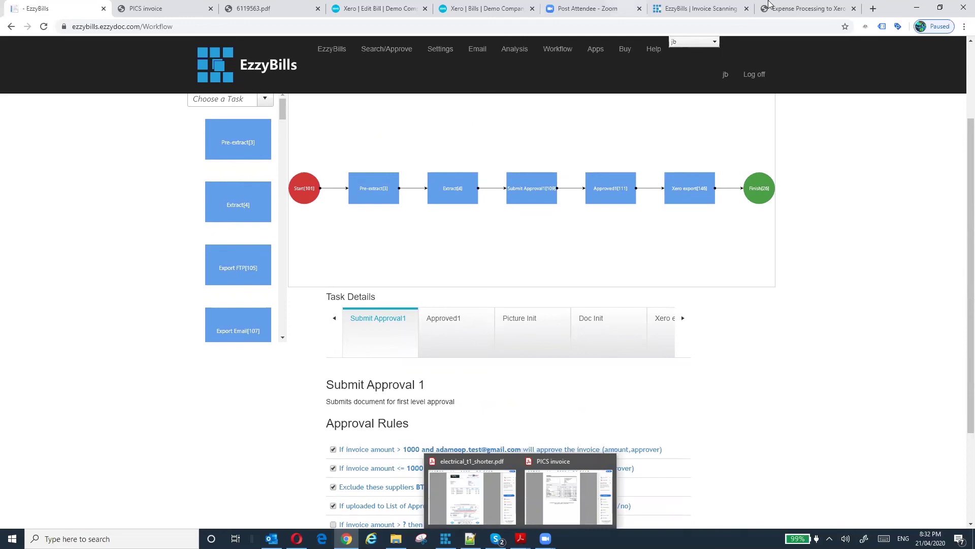
{"action": "left_click", "coordinate": [803, 9]}
{"action": "scroll", "coordinate": [456, 417], "scroll_direction": "down", "scroll_amount": 10}
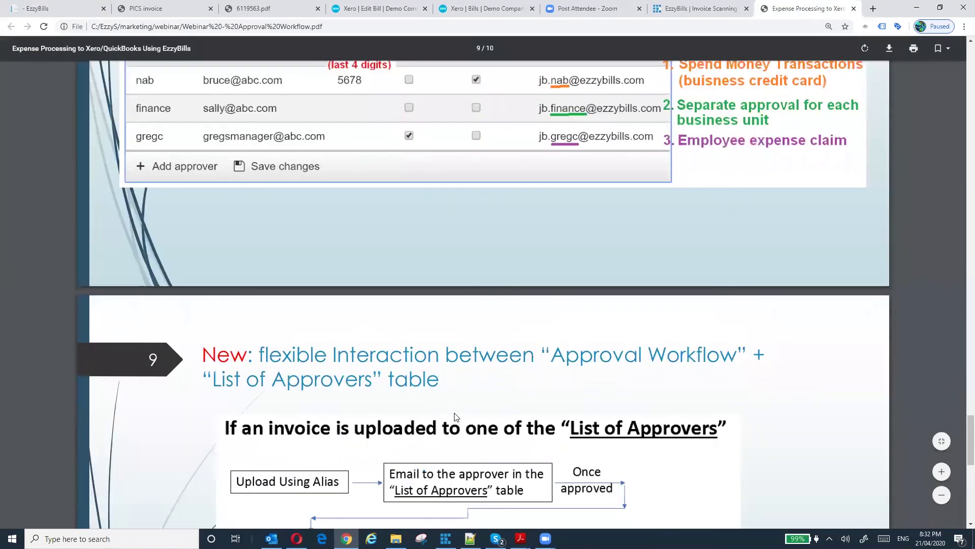
{"action": "scroll", "coordinate": [456, 417], "scroll_direction": "up", "scroll_amount": 6}
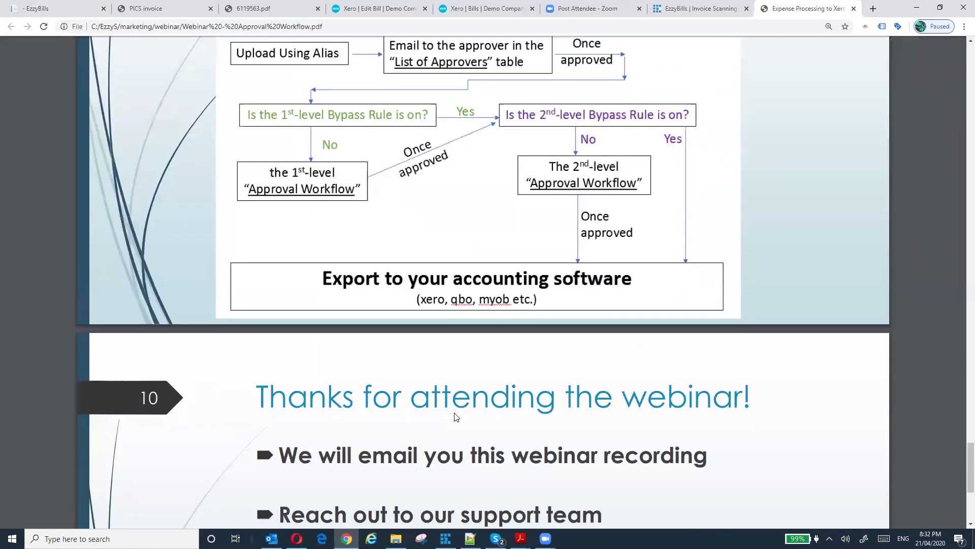
{"action": "scroll", "coordinate": [457, 417], "scroll_direction": "up", "scroll_amount": 1}
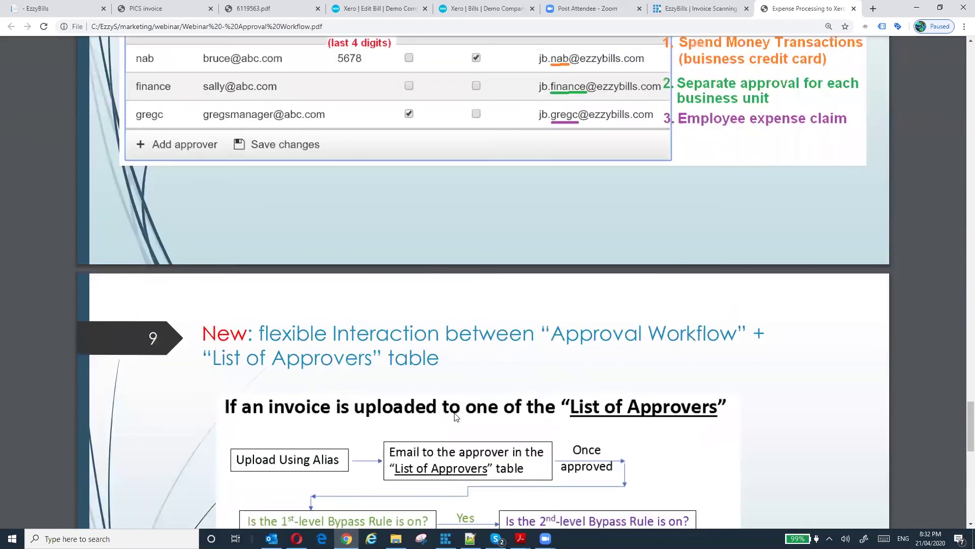